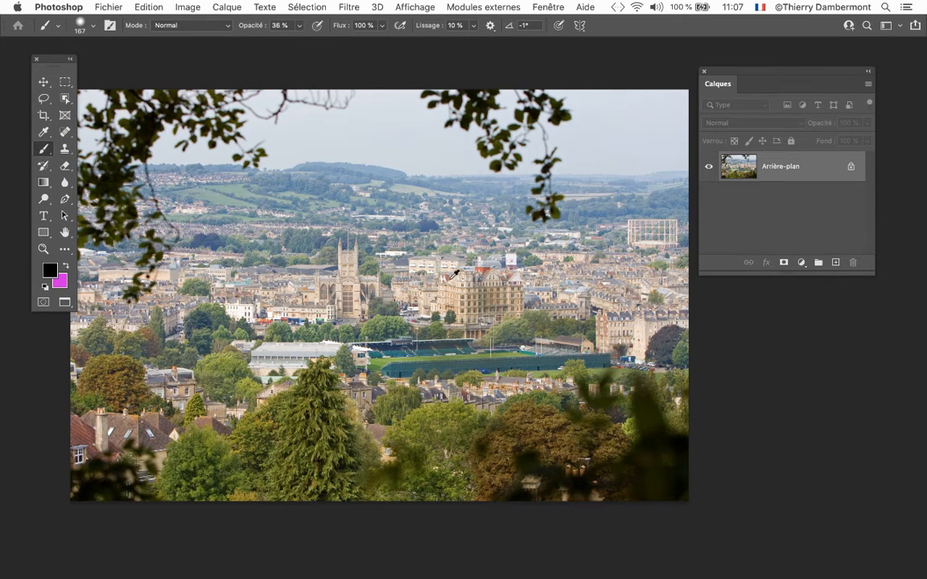
- Select the Move tool, fit the photo within the workspace and shorten the Layers panel
scroll(451, 270, down, 1)
scroll(456, 275, down, 2)
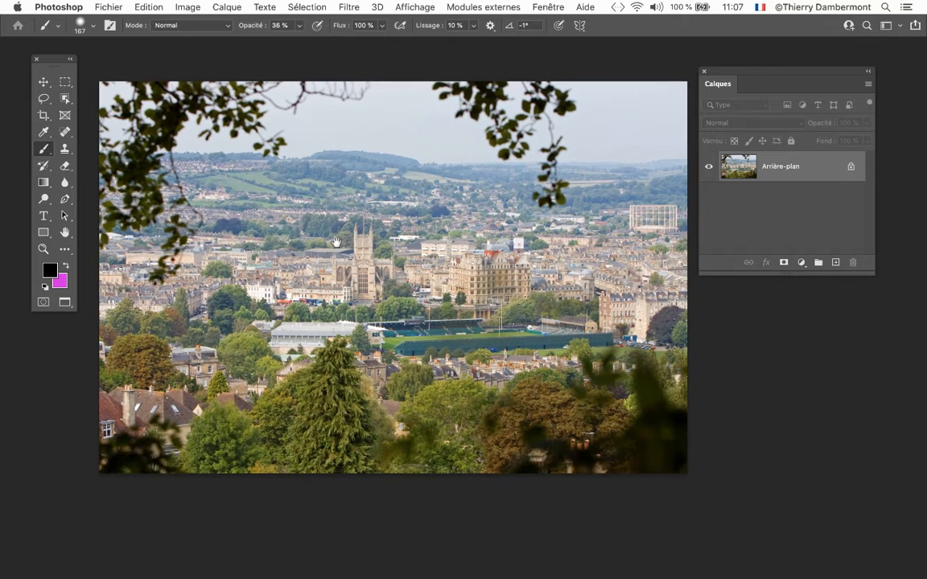
click(43, 83)
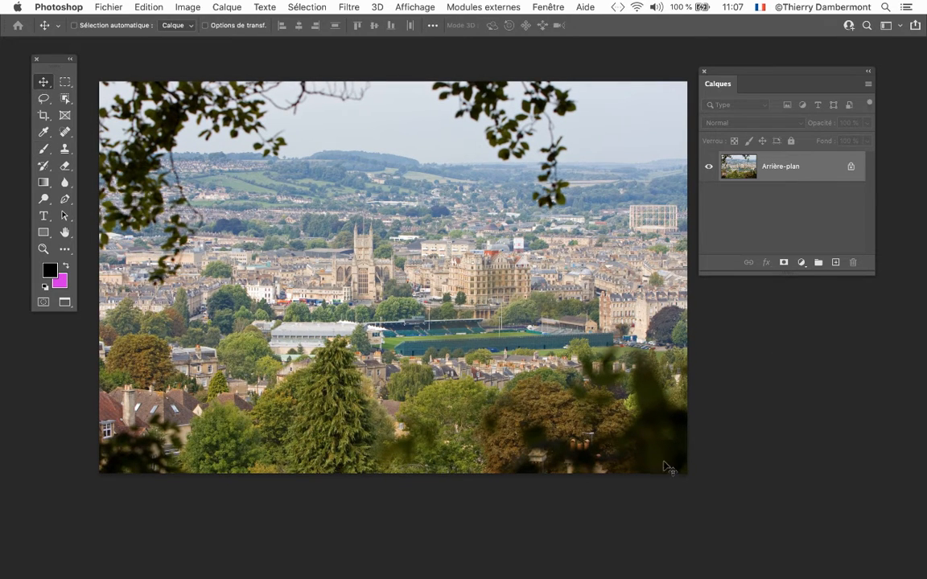
scroll(510, 400, down, 2)
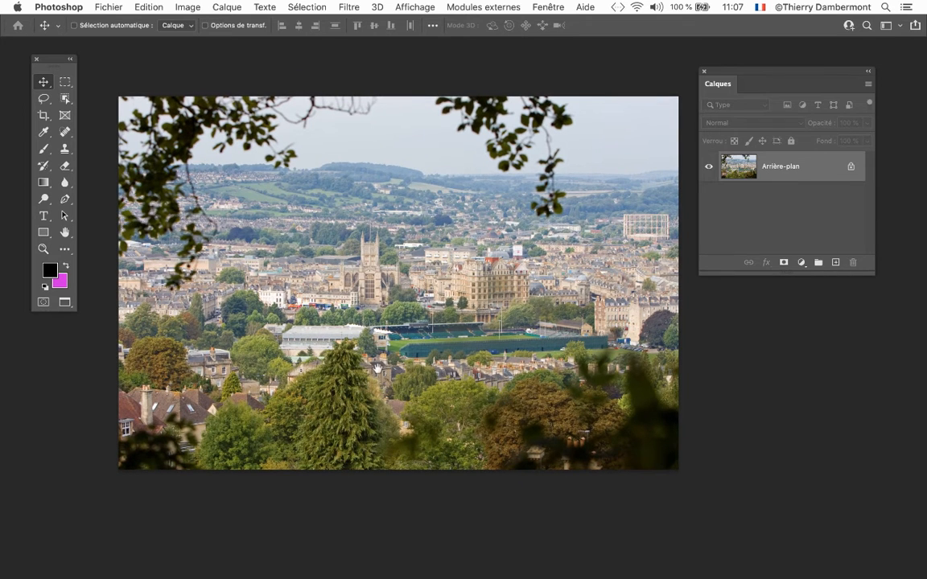
drag(374, 363, 359, 344)
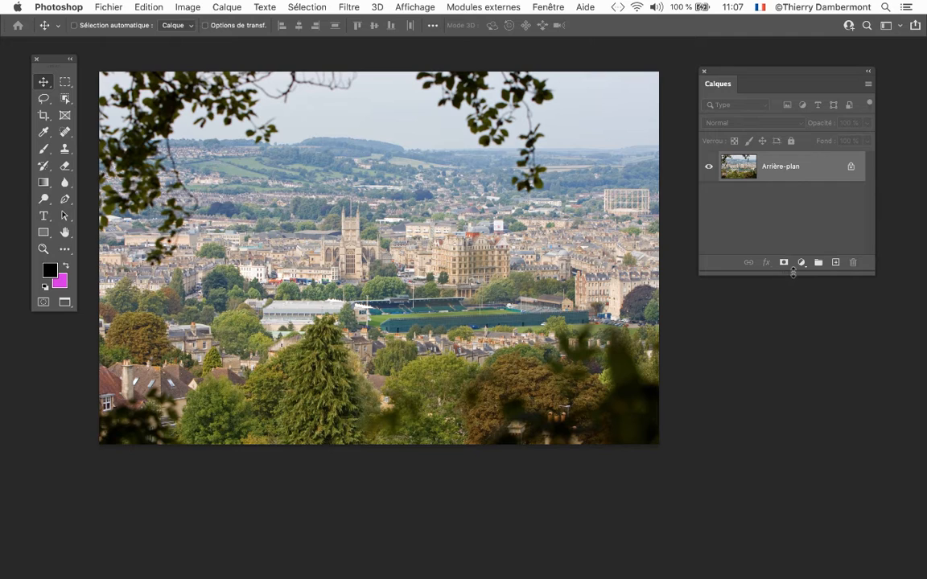
drag(793, 272, 794, 240)
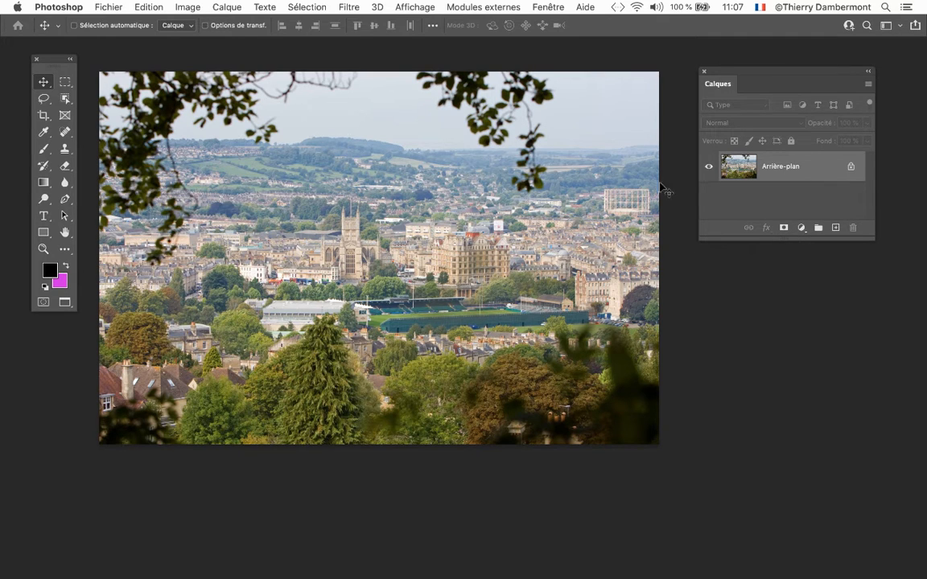
- Open the Actions panel, collapse the formation-juin-2021 set and resize the panel to show all action sets
click(537, 7)
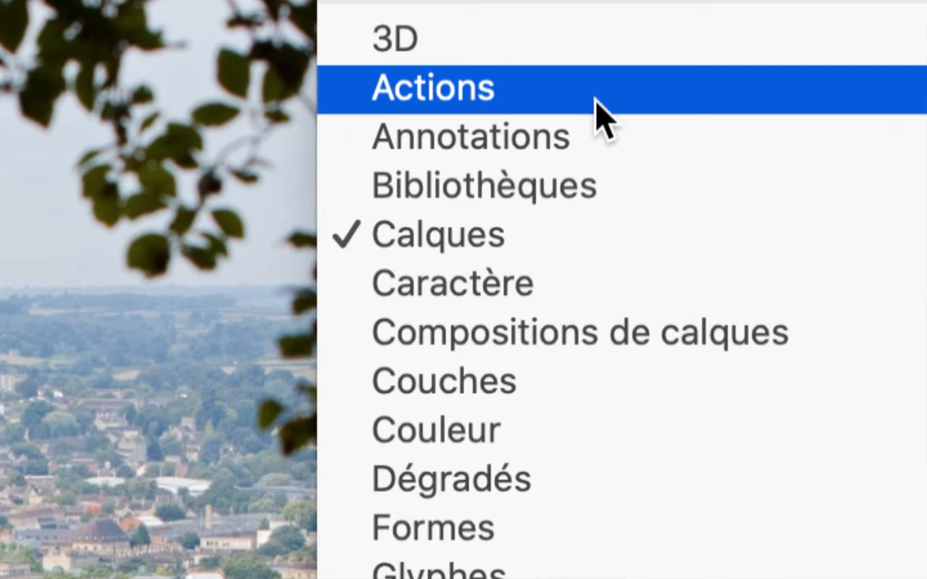
click(599, 116)
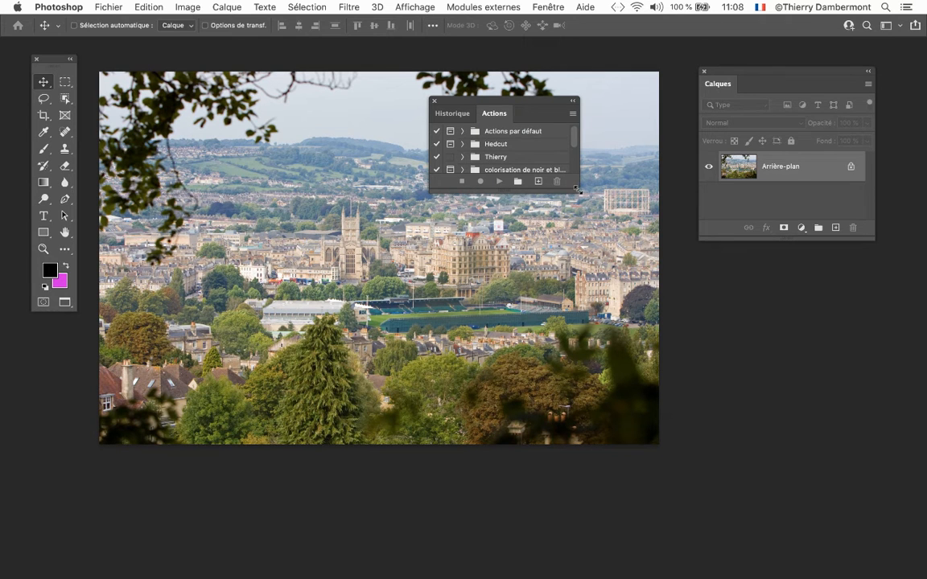
drag(580, 192, 600, 313)
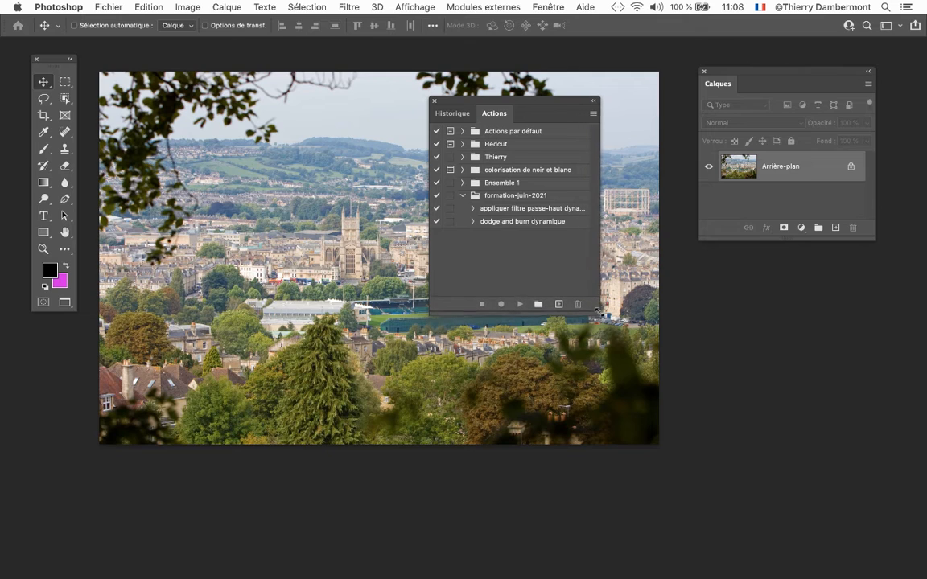
click(463, 195)
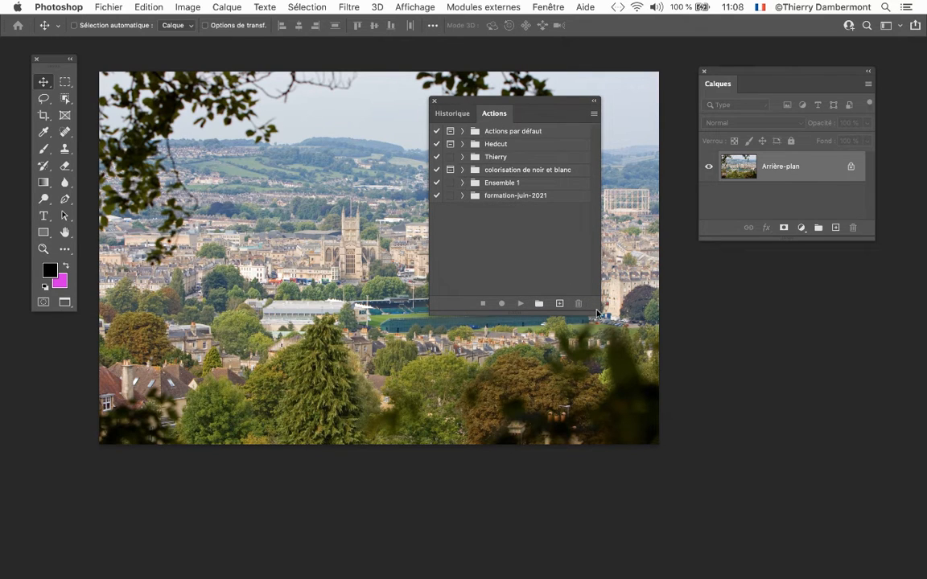
drag(600, 310, 594, 273)
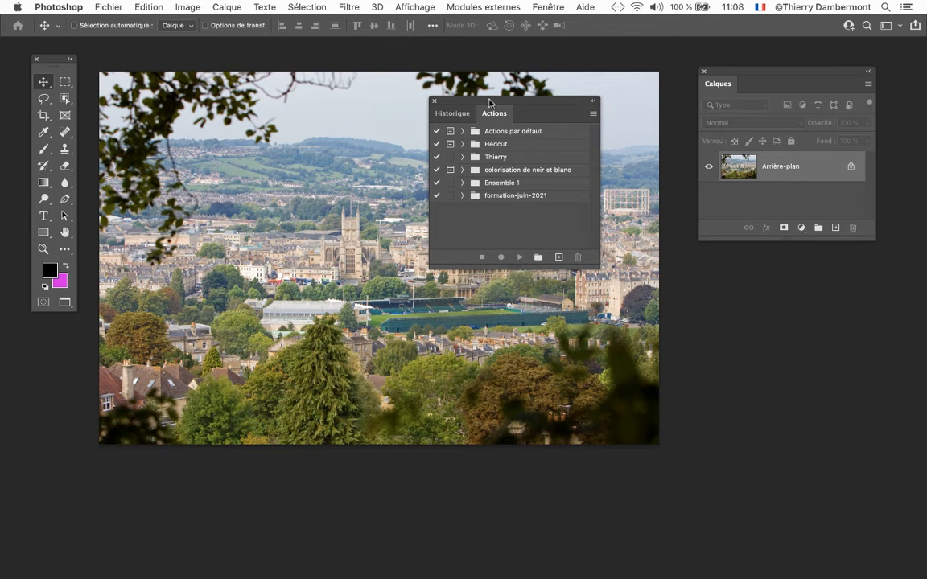
- Separate the Actions panel from History, close the History panel and make the Actions panel smaller
drag(490, 102, 733, 271)
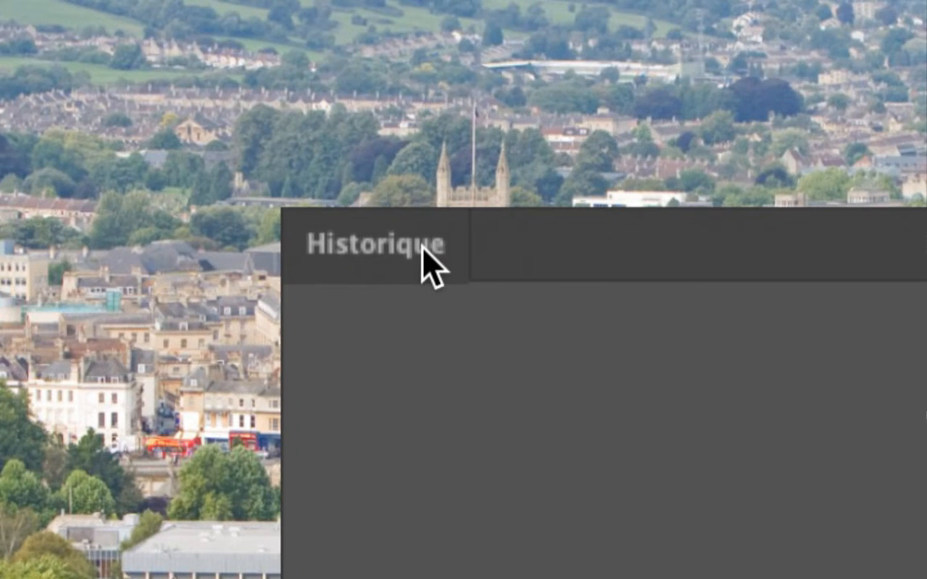
click(426, 258)
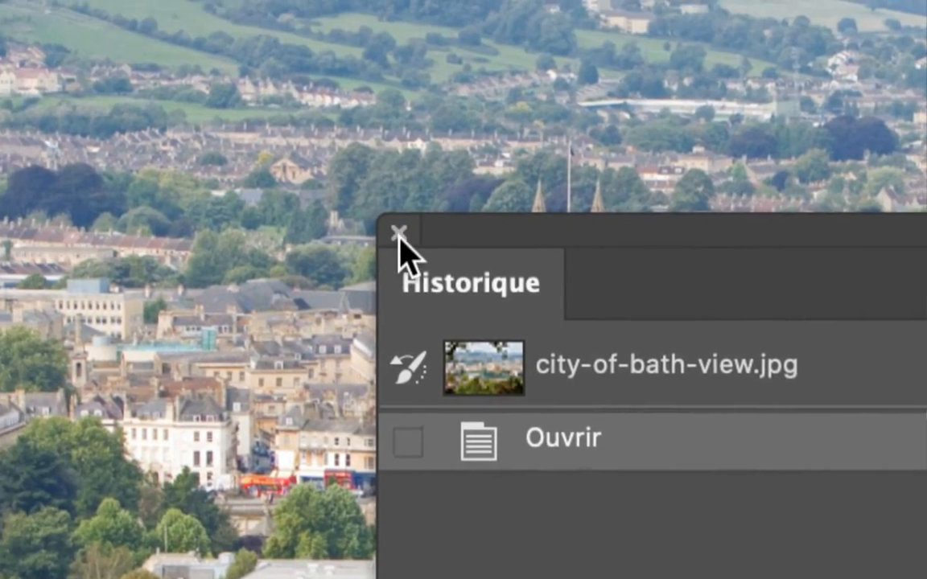
click(399, 235)
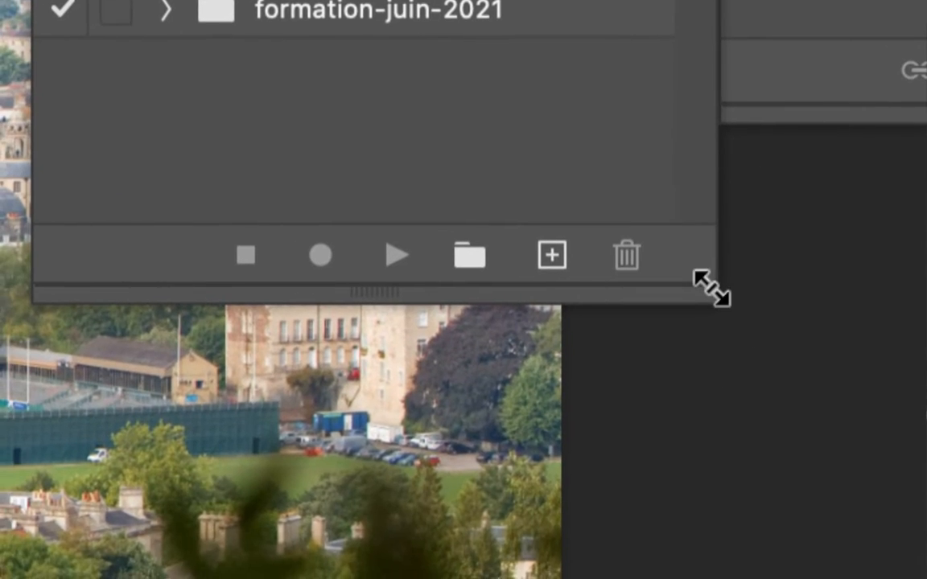
drag(711, 288, 524, 190)
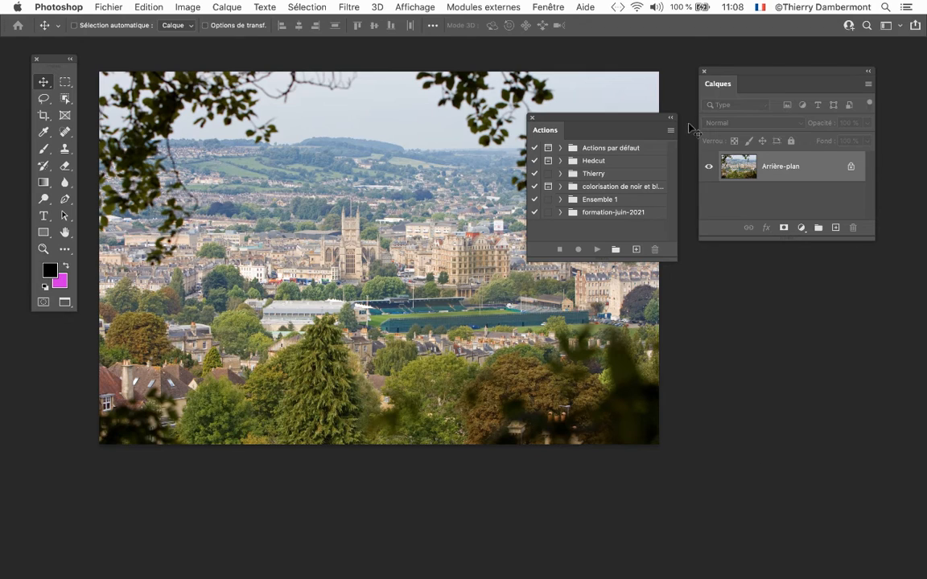
- Arrange the Actions panel above the Layers panel, both beside the photo's right edge
drag(732, 72, 71, 333)
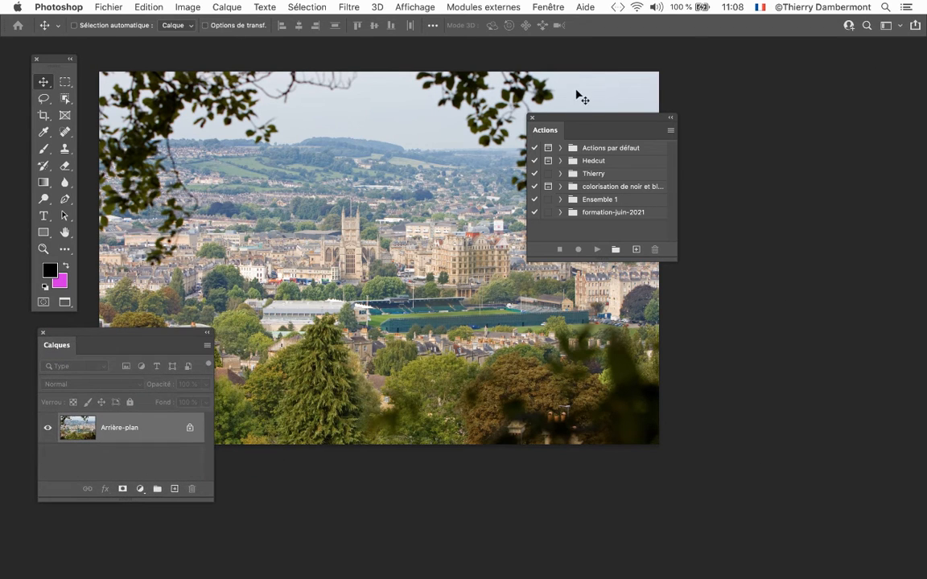
drag(552, 117, 649, 66)
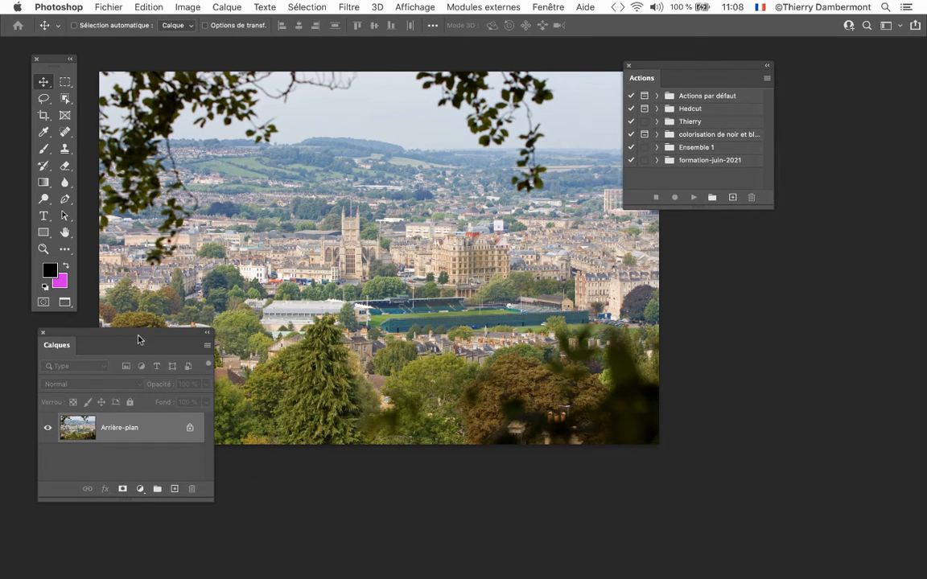
drag(125, 341, 765, 283)
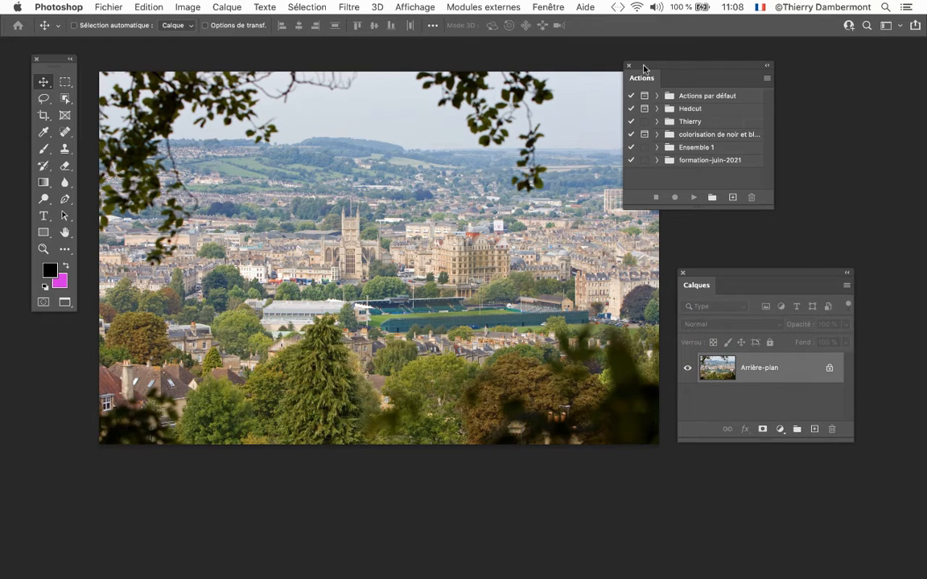
drag(642, 70, 699, 101)
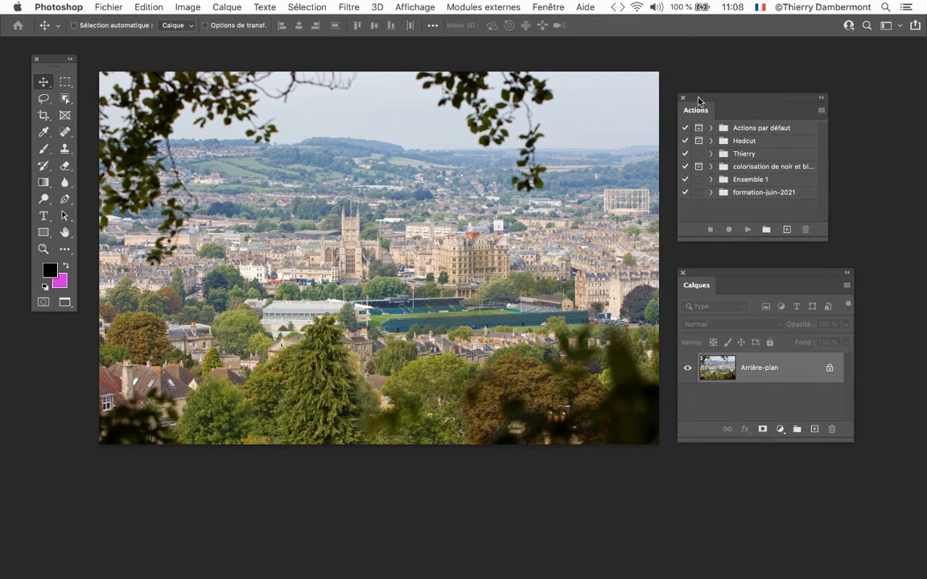
click(113, 8)
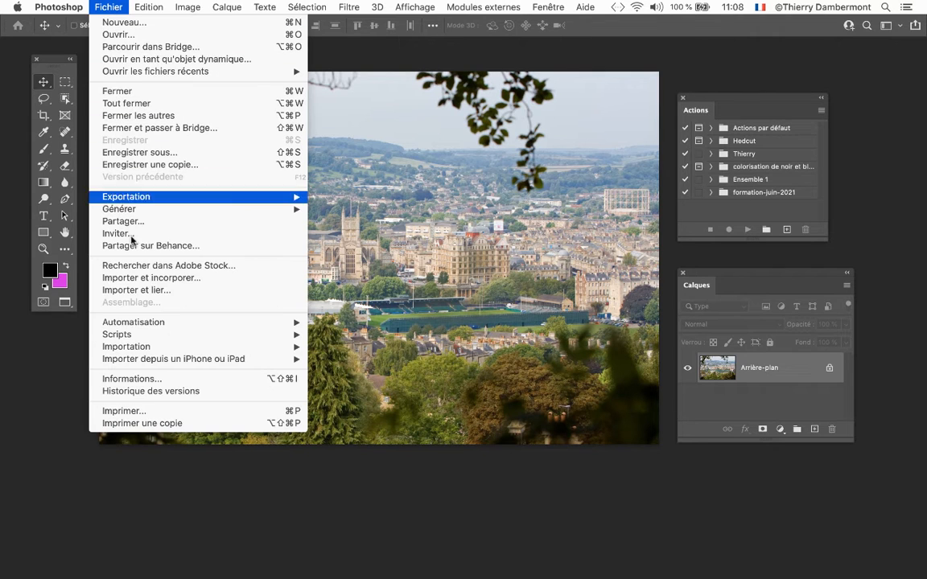
mouse_move(146, 333)
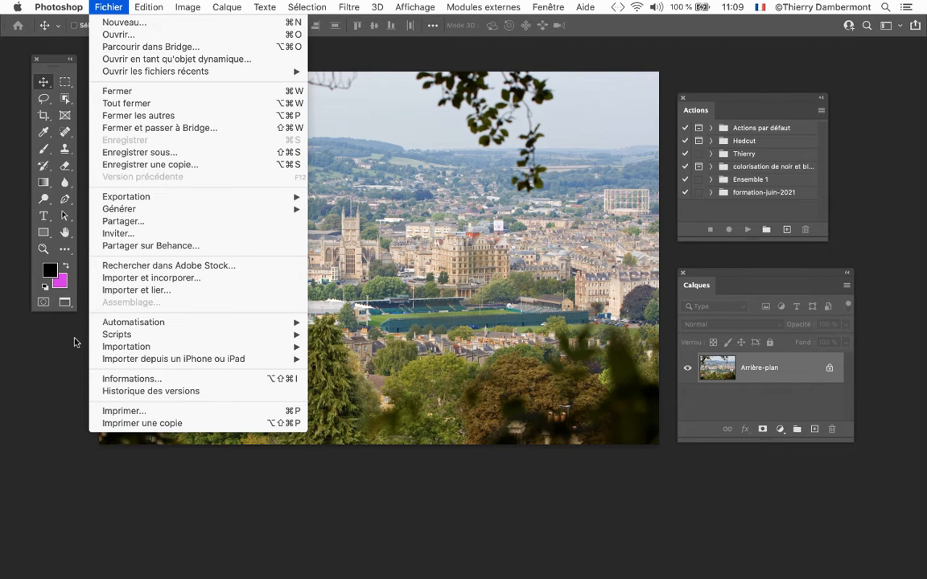
click(766, 271)
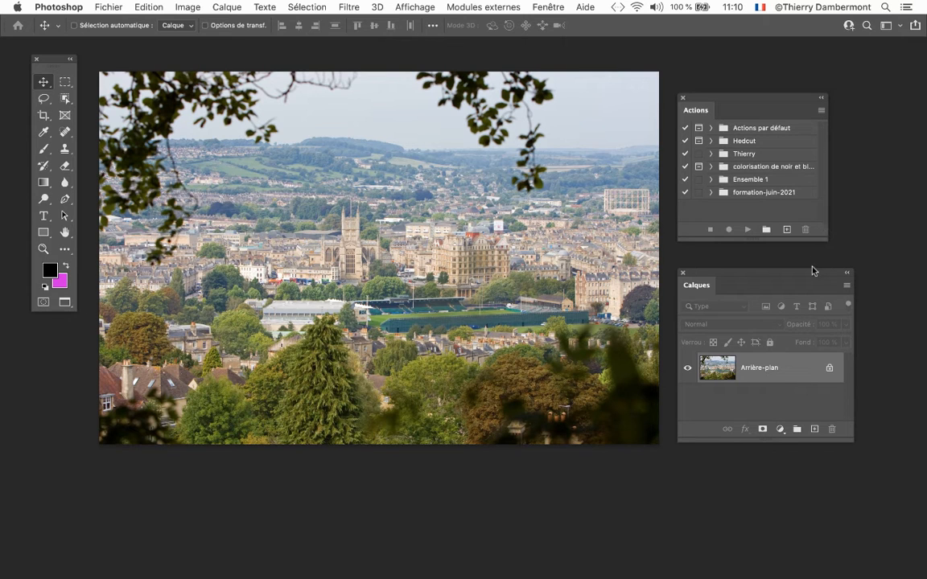
- Move the Layers panel lower, enlarge the Actions panel and place it over the photo
drag(813, 271, 807, 374)
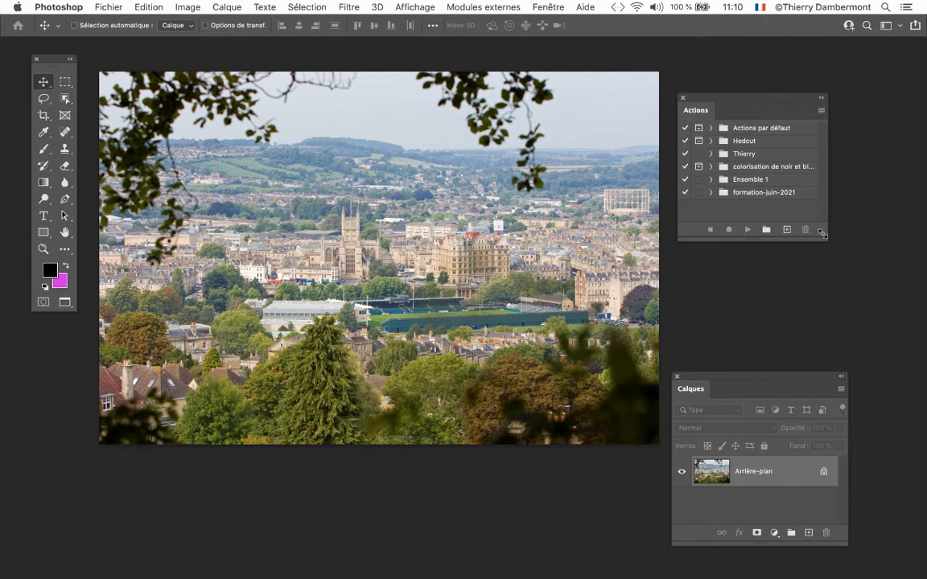
drag(821, 233, 896, 352)
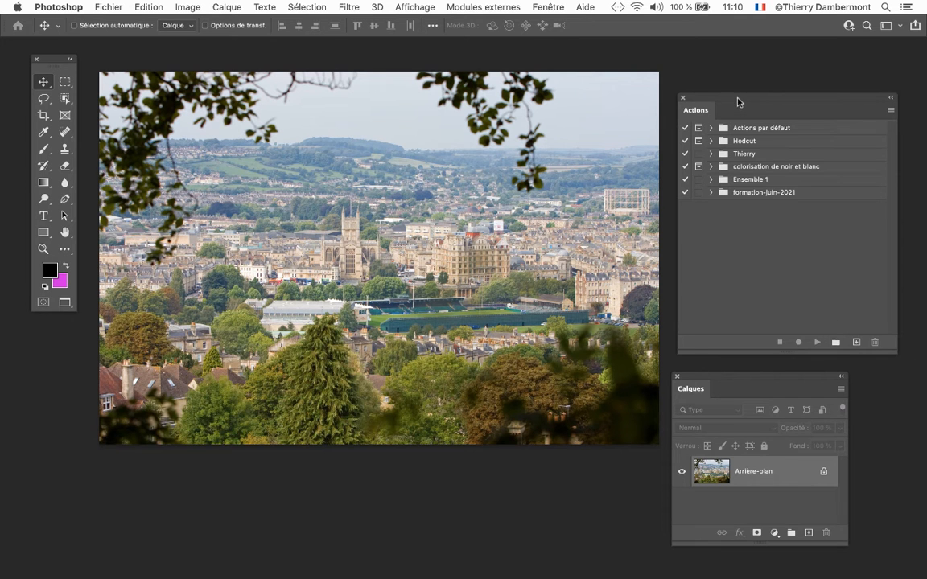
drag(668, 91, 348, 51)
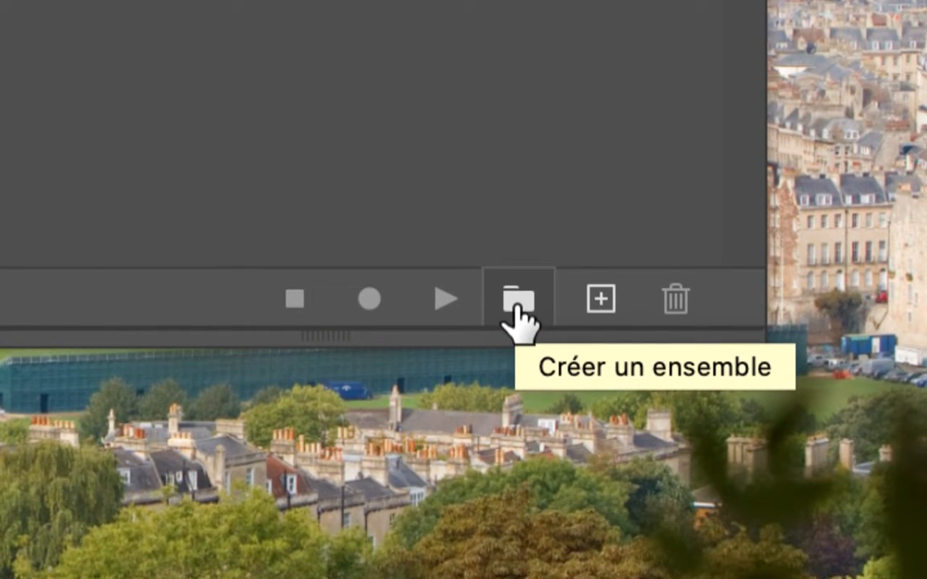
- Create a new action set named with the author's first name followed by dec2022
click(515, 304)
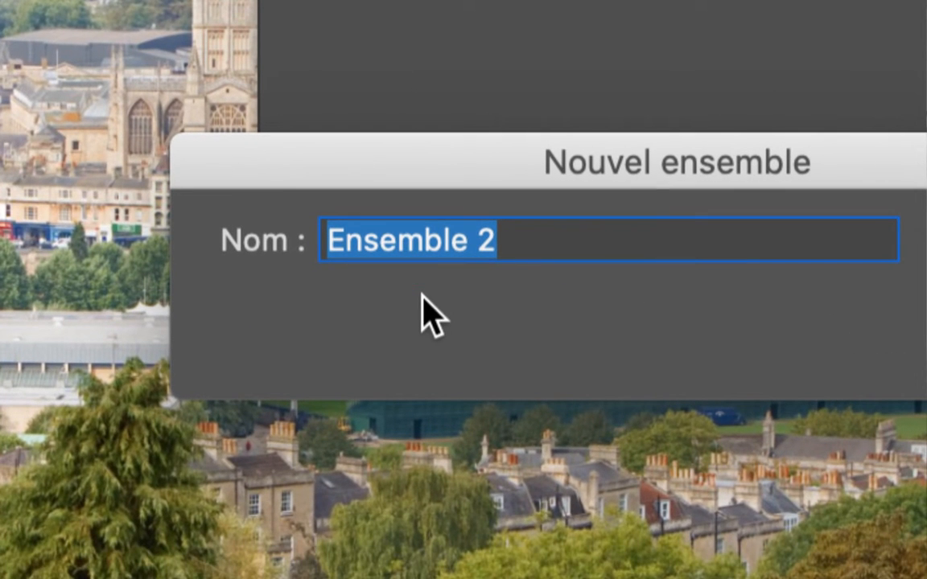
text(Thierry dec)
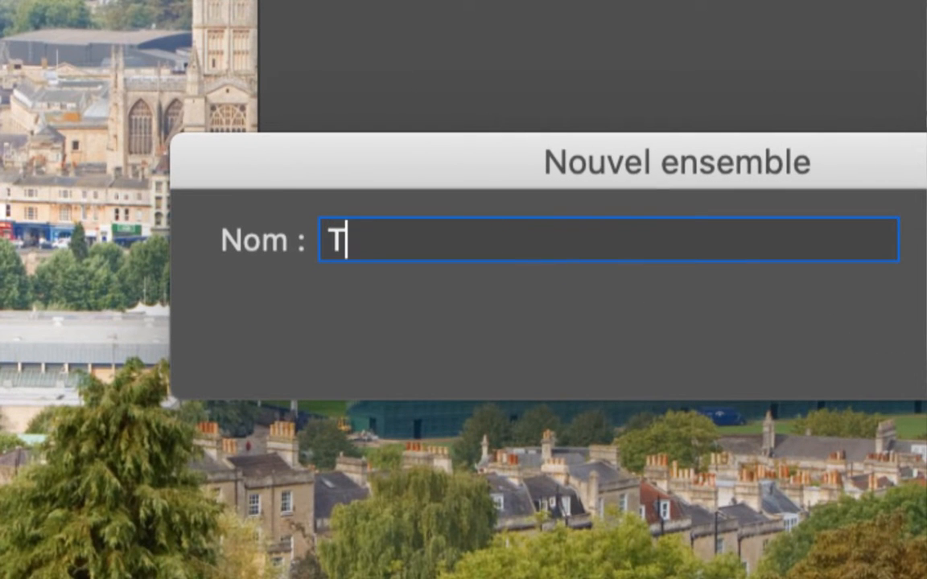
text(2022)
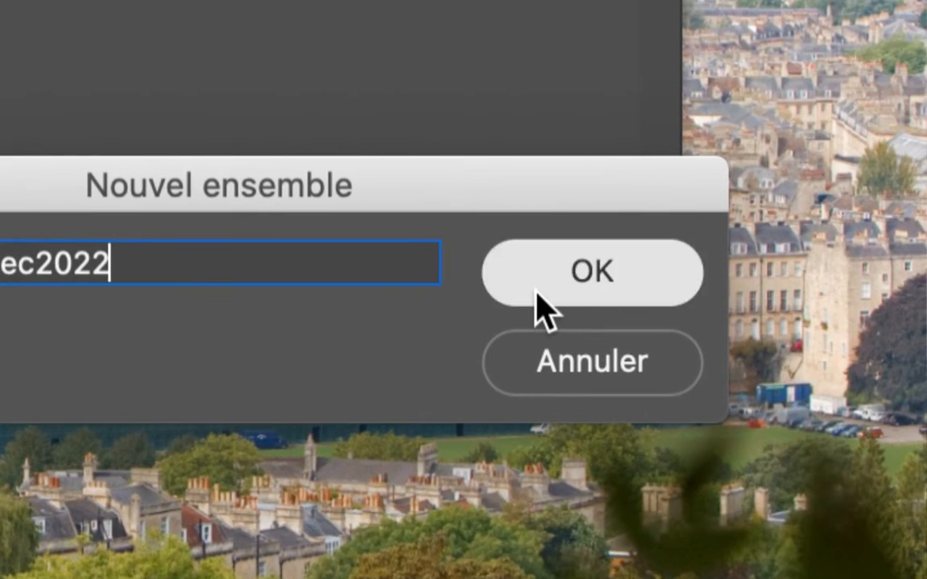
click(538, 293)
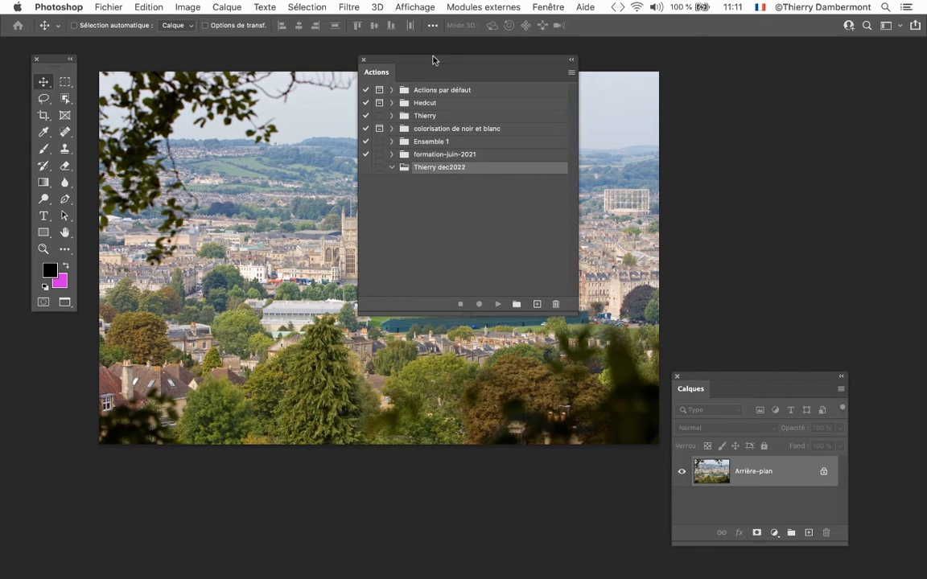
- Move the Actions panel to the photo's right edge and the Layers panel over its upper-left area, leaving the dec2022 set expanded
drag(434, 62, 689, 57)
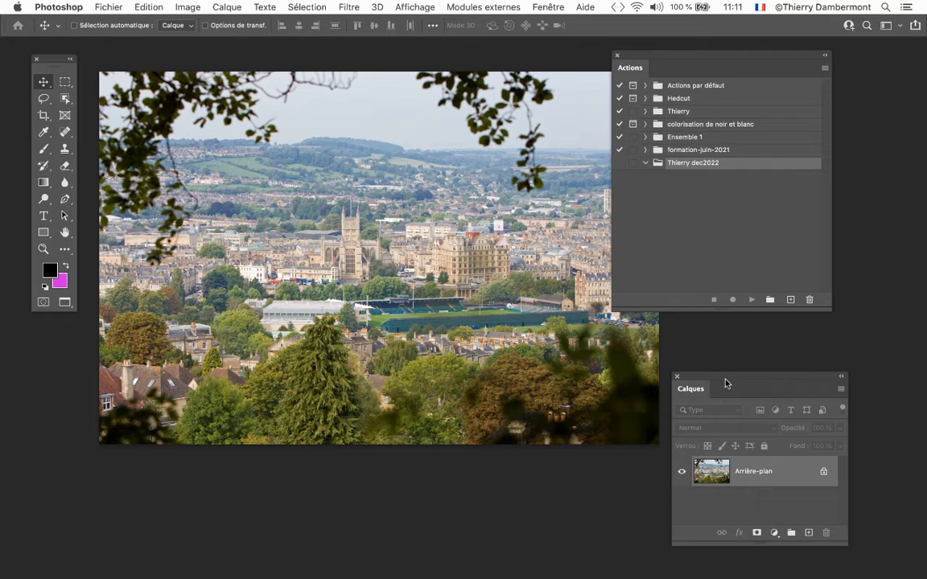
drag(725, 377, 208, 50)
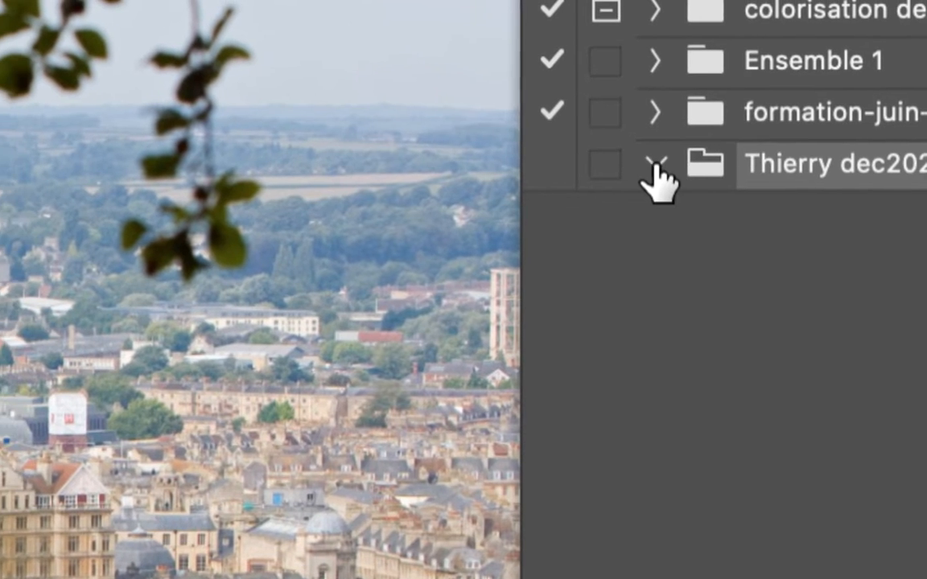
click(617, 159)
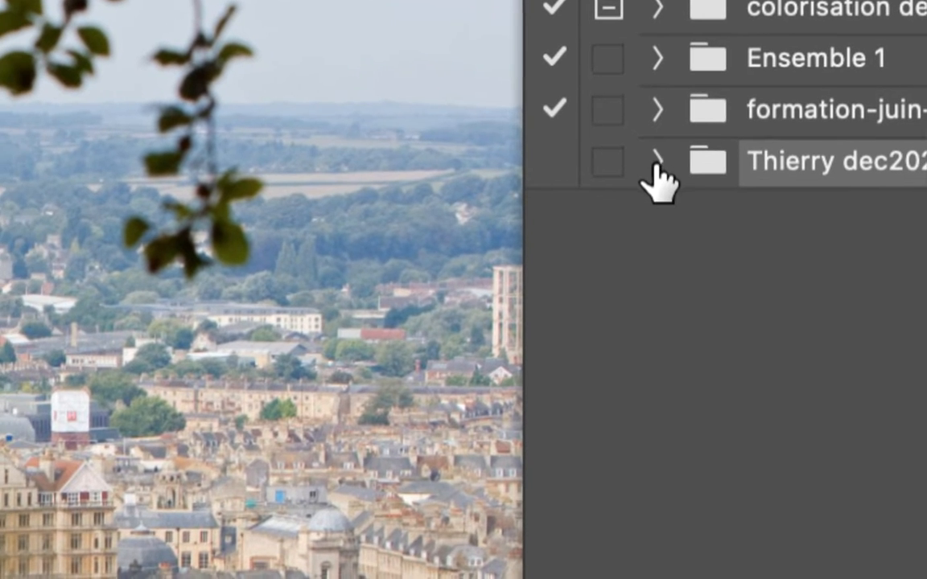
click(617, 158)
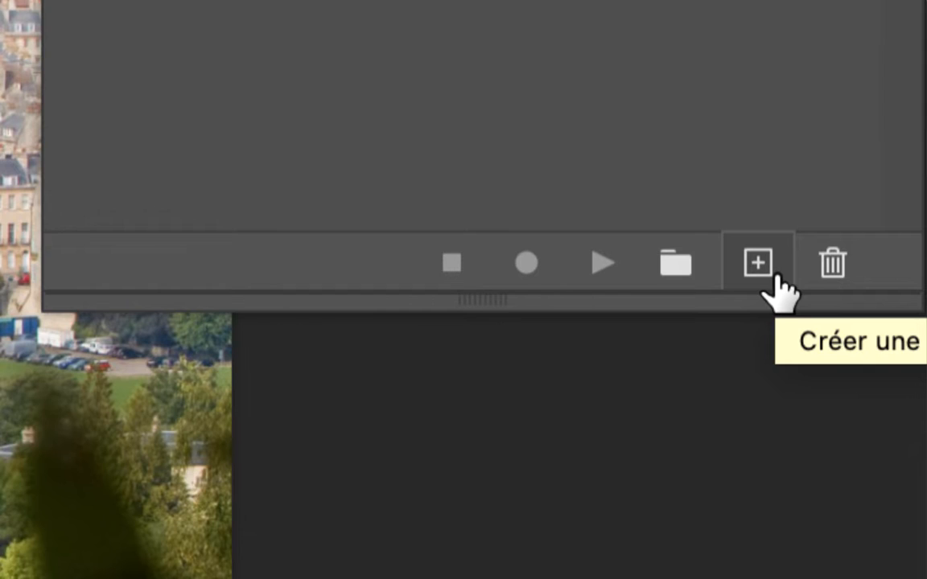
- Open the settings for a new action in the dec2022 action set
click(775, 278)
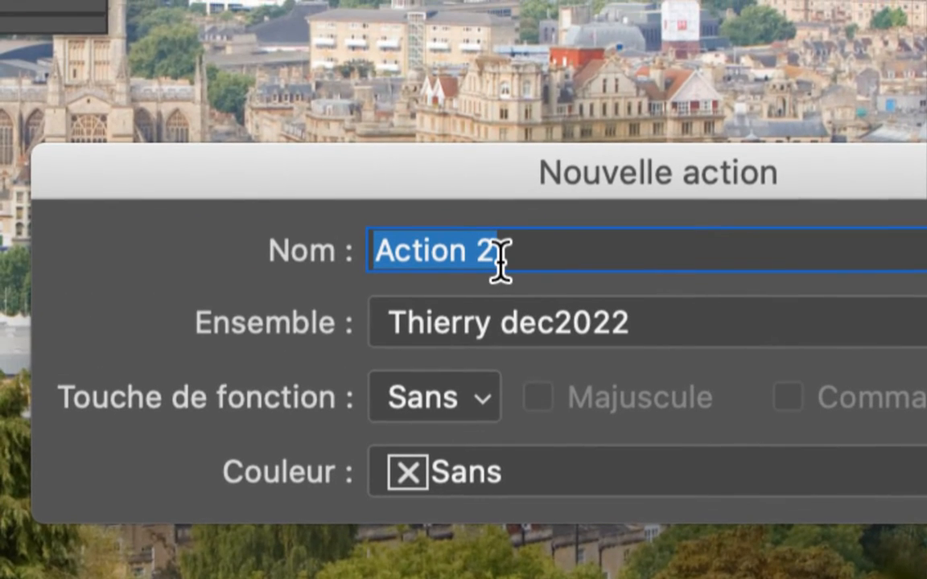
text(ajouter)
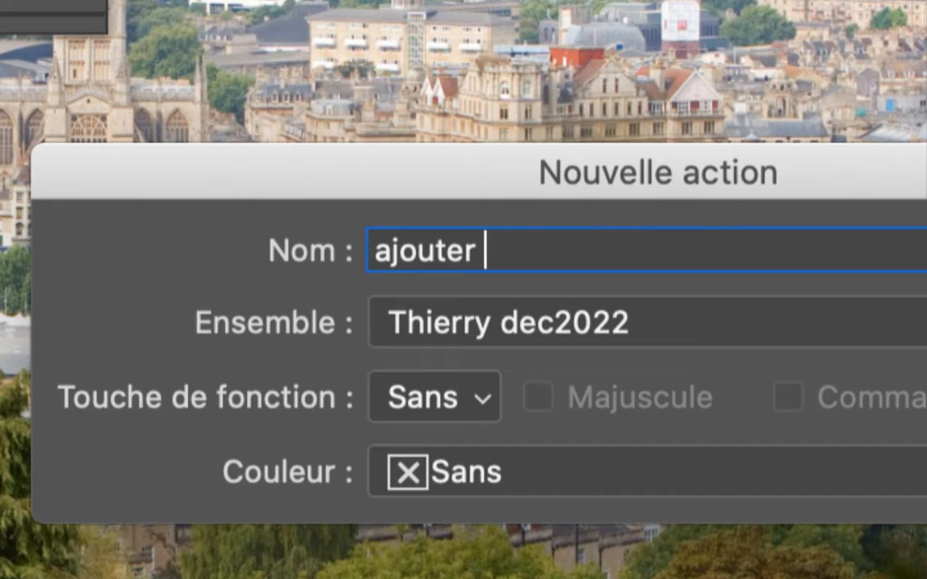
key(BackSpace)
key(BackSpace)
key(BackSpace)
key(BackSpace)
key(BackSpace)
key(BackSpace)
key(BackSpace)
key(BackSpace)
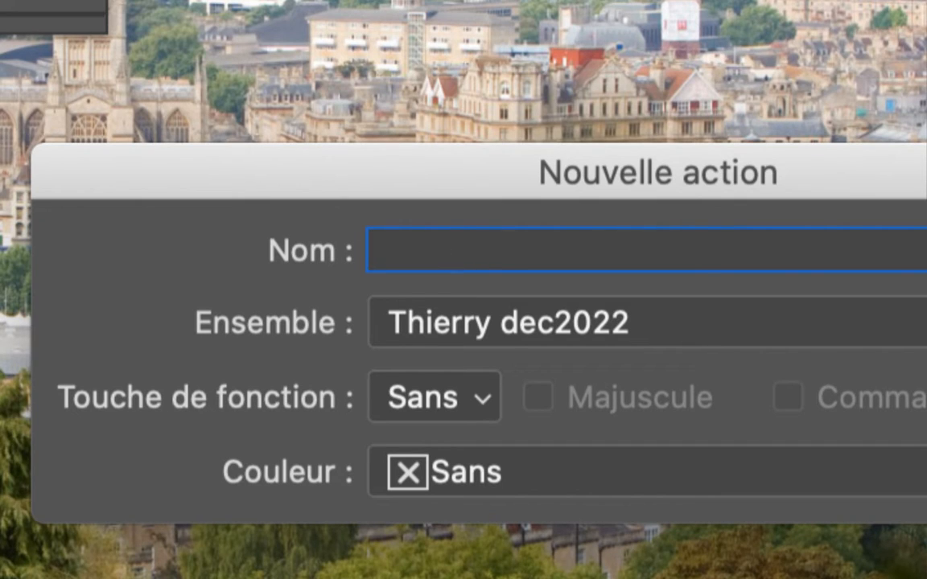
text(dé)
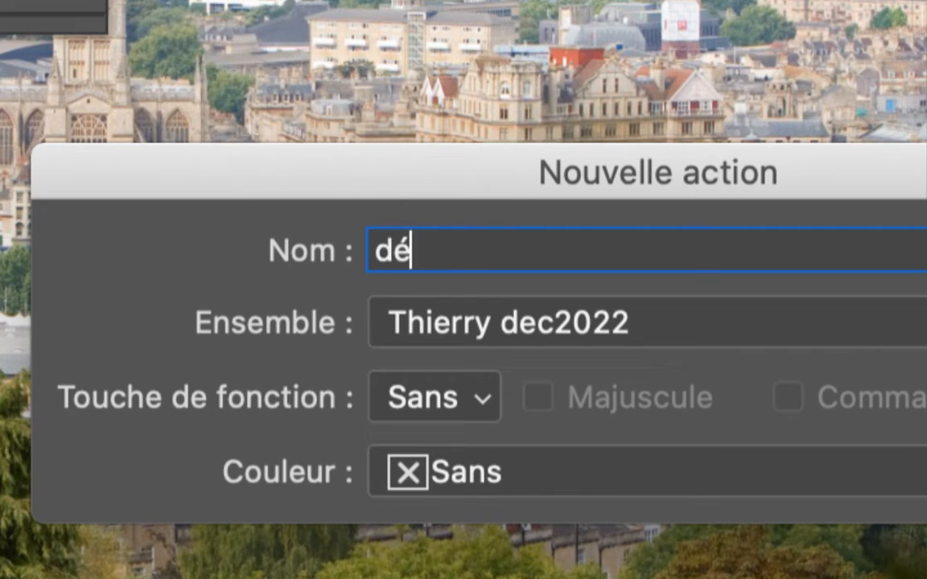
text(fog)
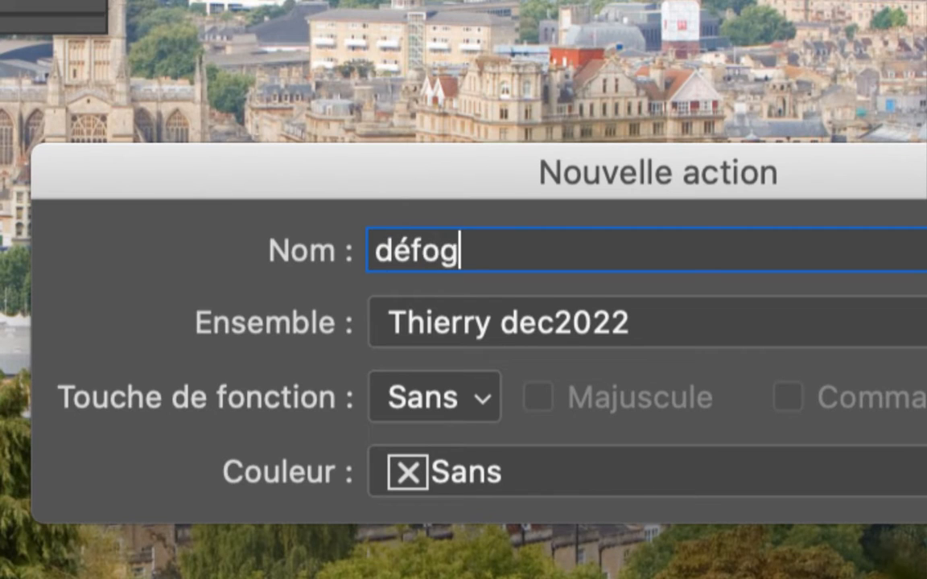
text( sur le s)
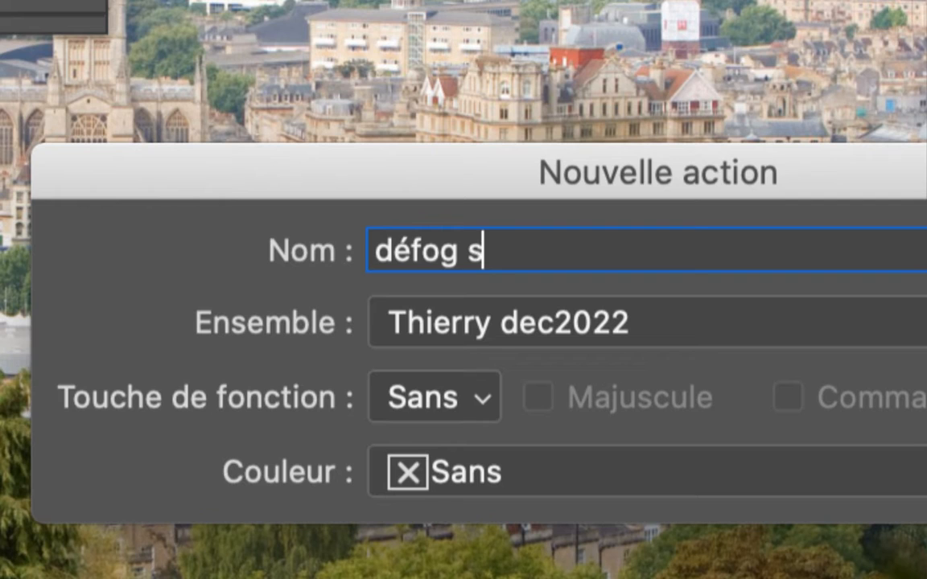
key(BackSpace)
key(BackSpace)
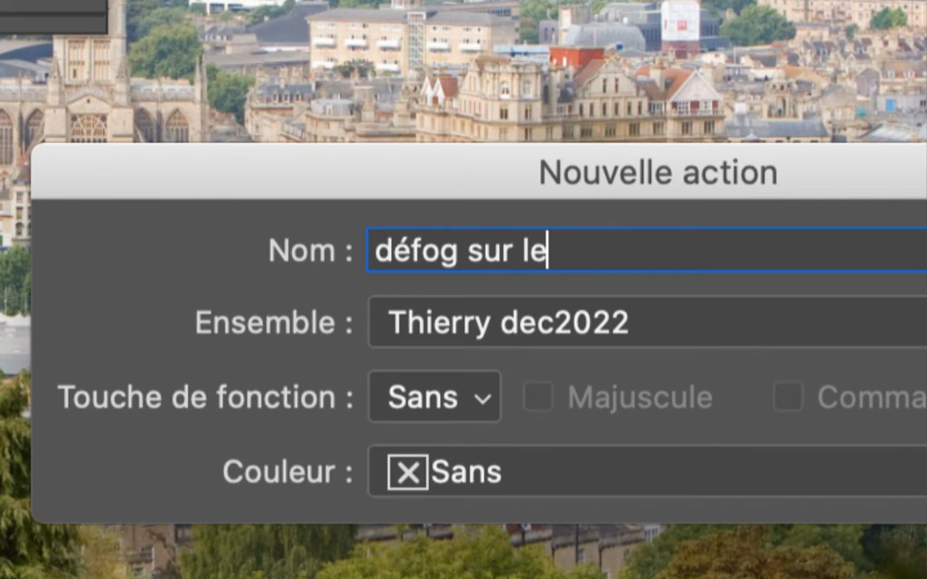
text(s payasages)
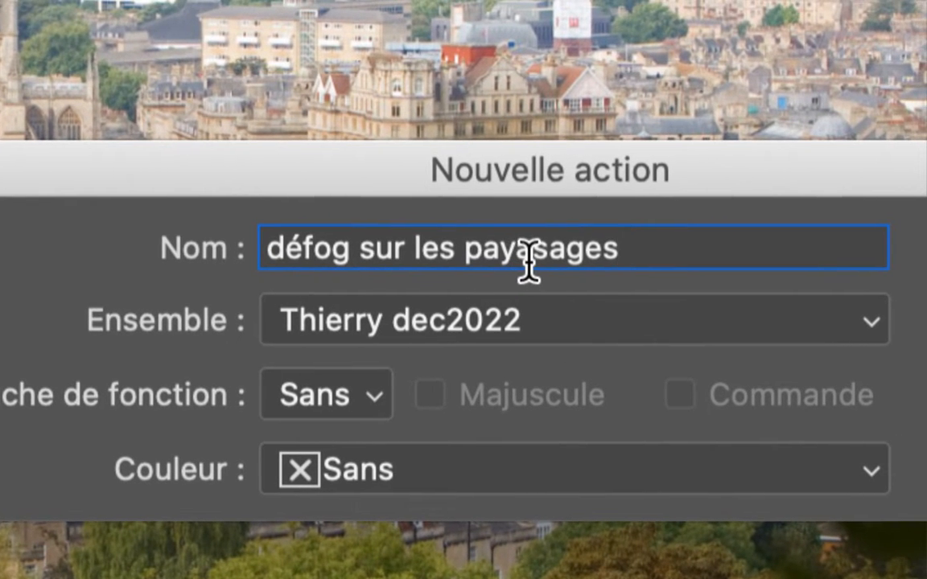
triple_click(637, 262)
key(BackSpace)
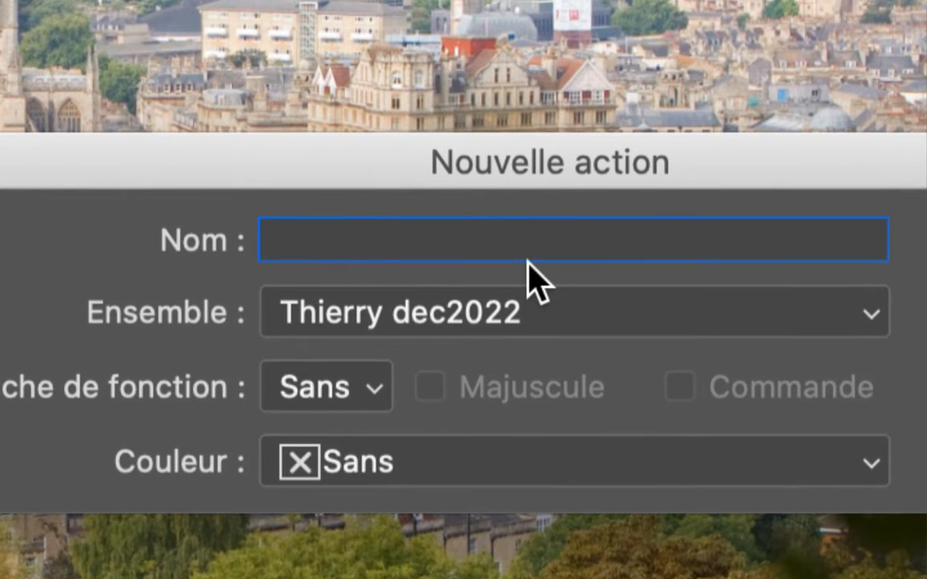
key(super+z)
- Name the new action "défog sur les paysages" and start recording it
text(défog )
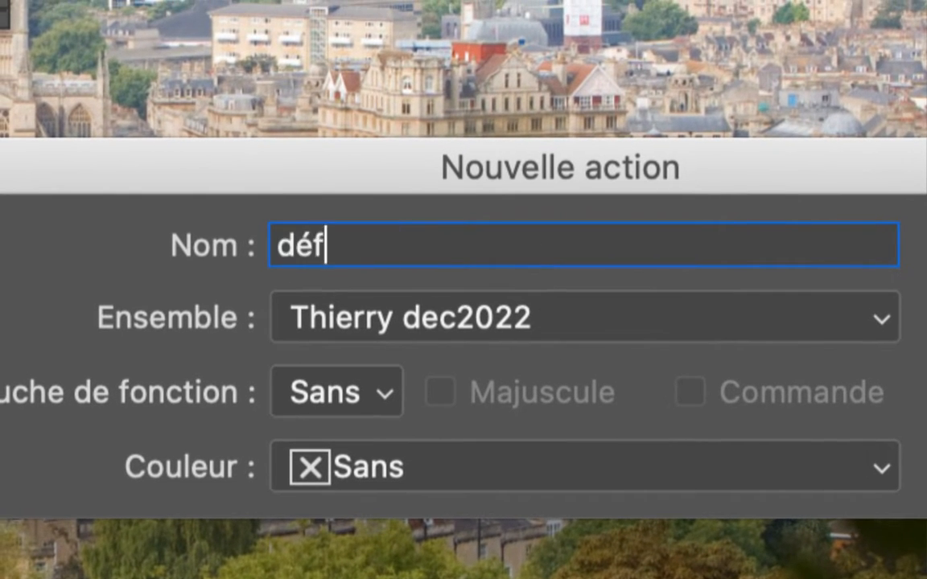
text(sur les paysages)
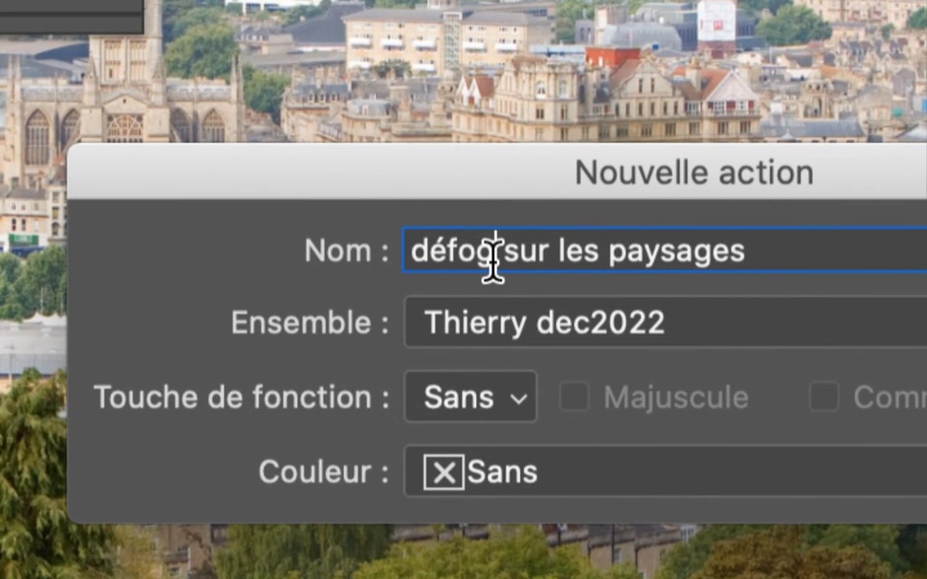
double_click(478, 263)
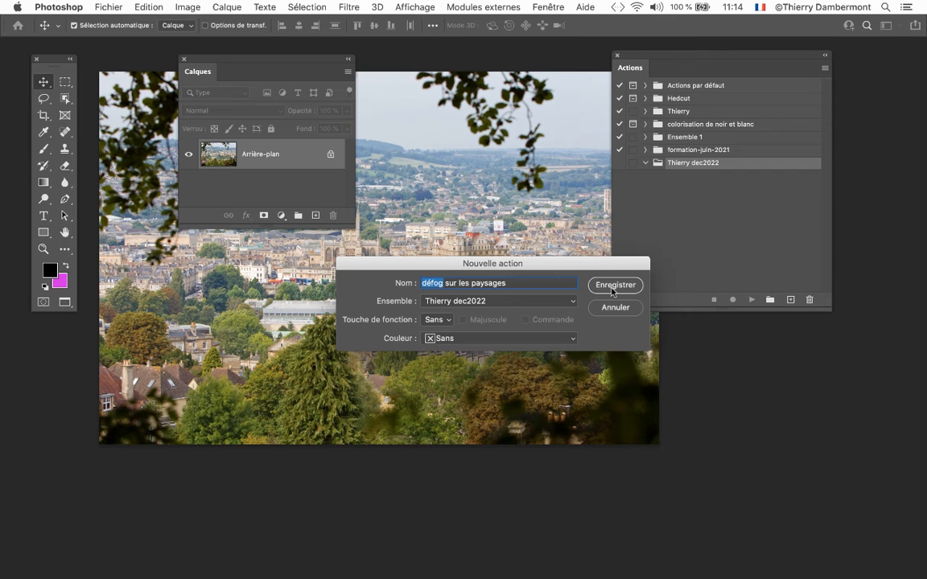
click(728, 309)
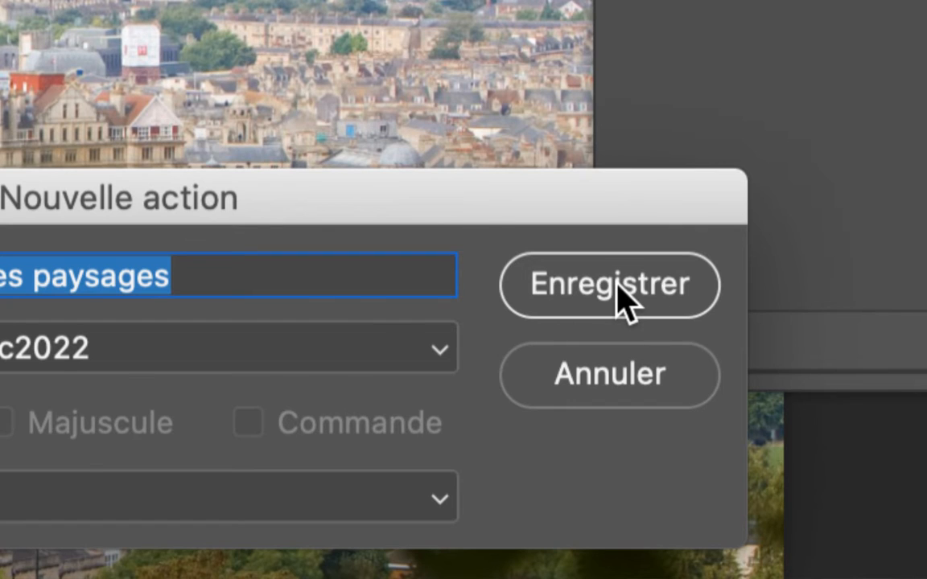
click(619, 289)
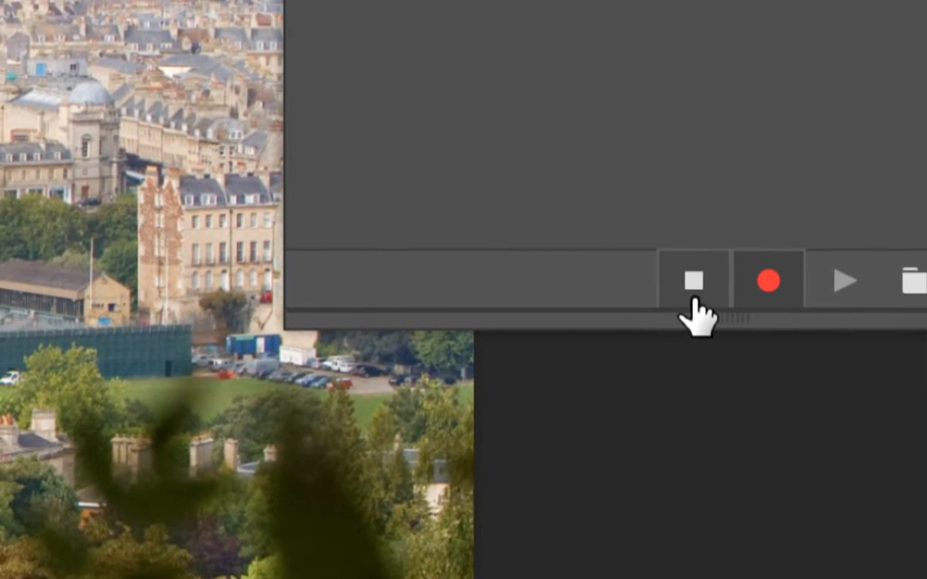
- Try stopping and resuming the recording of the landscape action several times
click(693, 299)
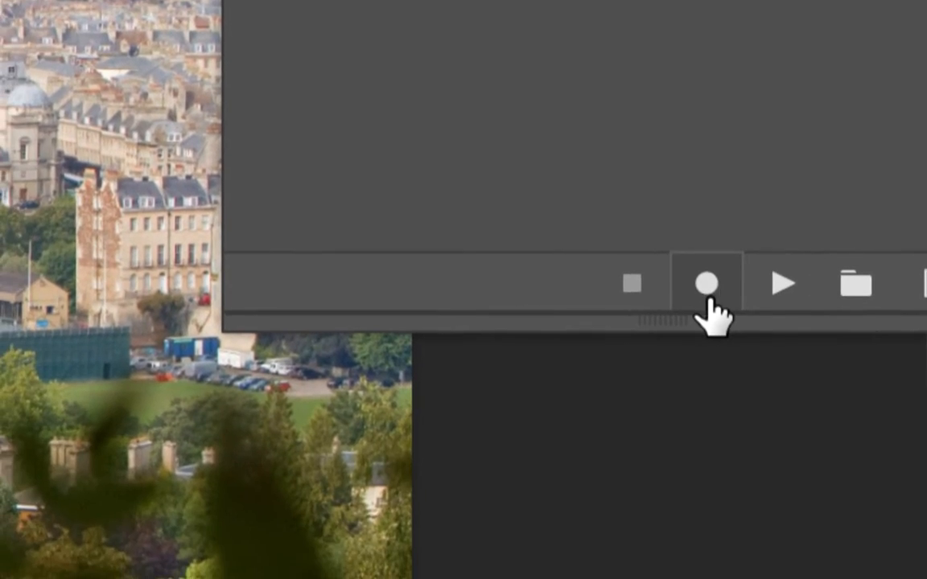
click(707, 297)
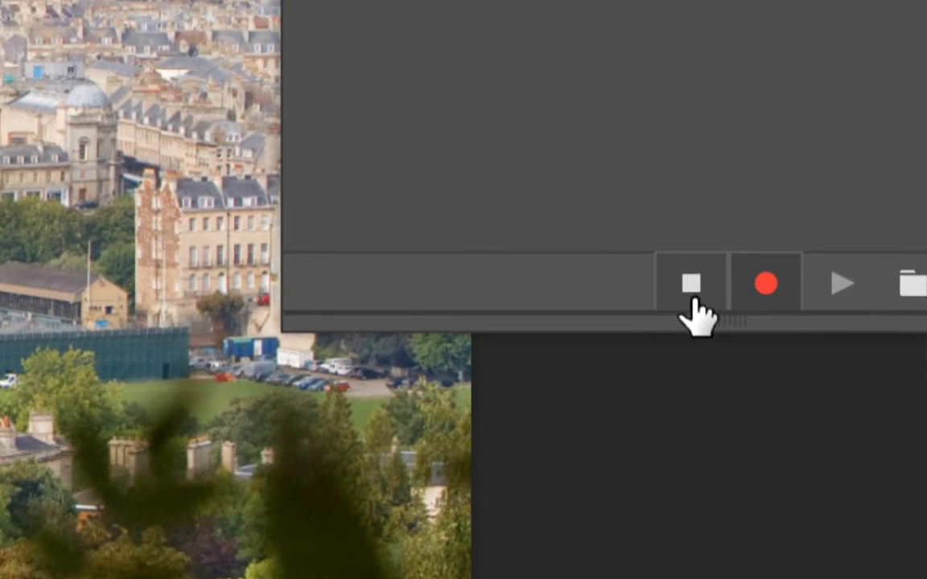
click(693, 304)
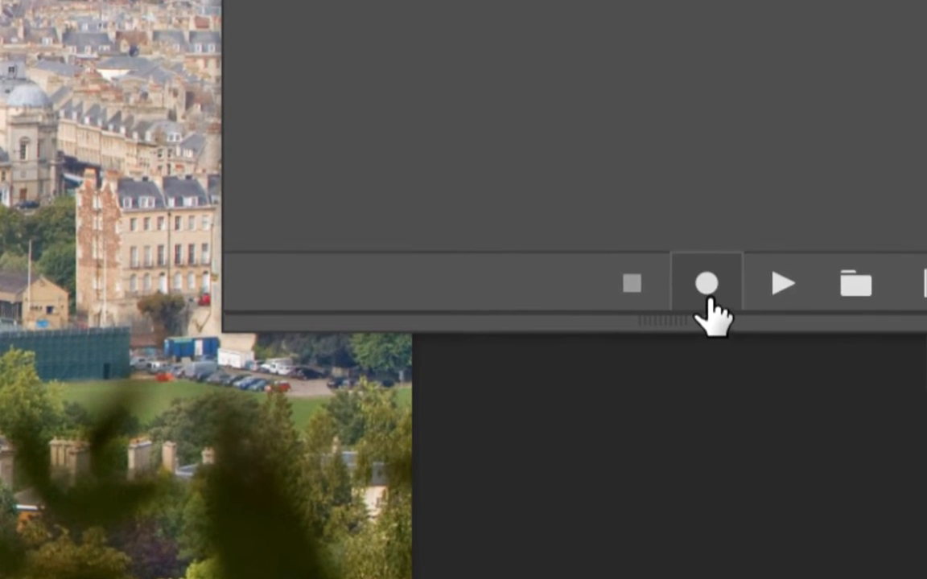
click(767, 290)
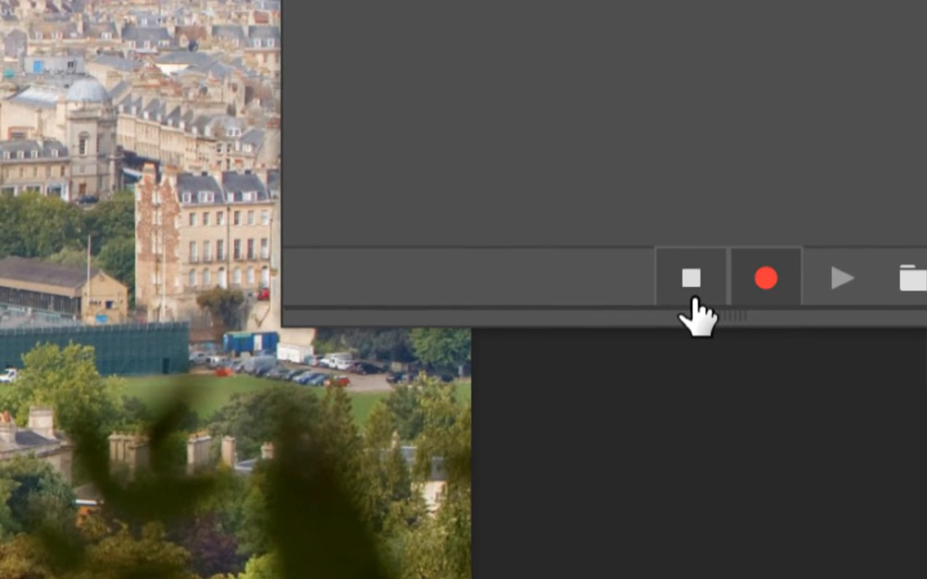
click(632, 299)
click(706, 300)
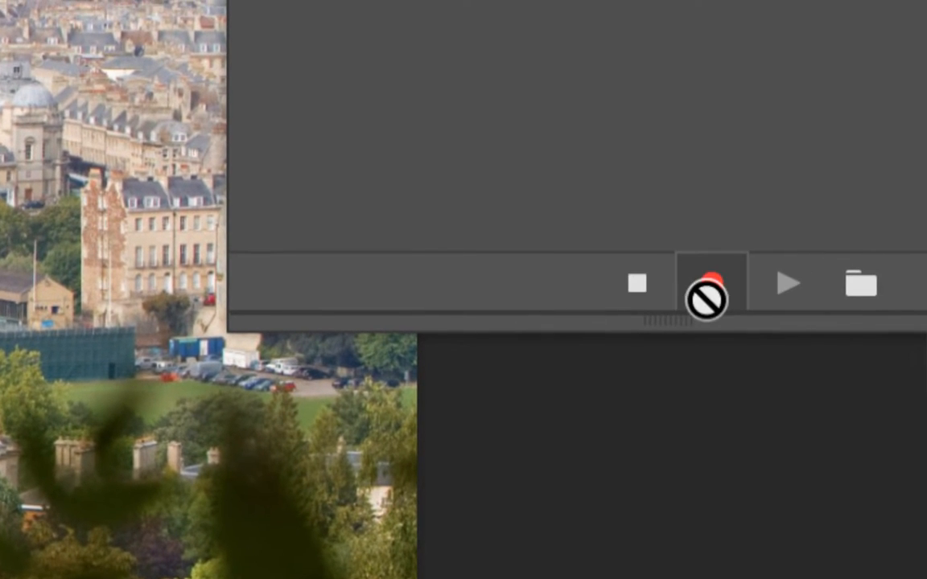
click(640, 297)
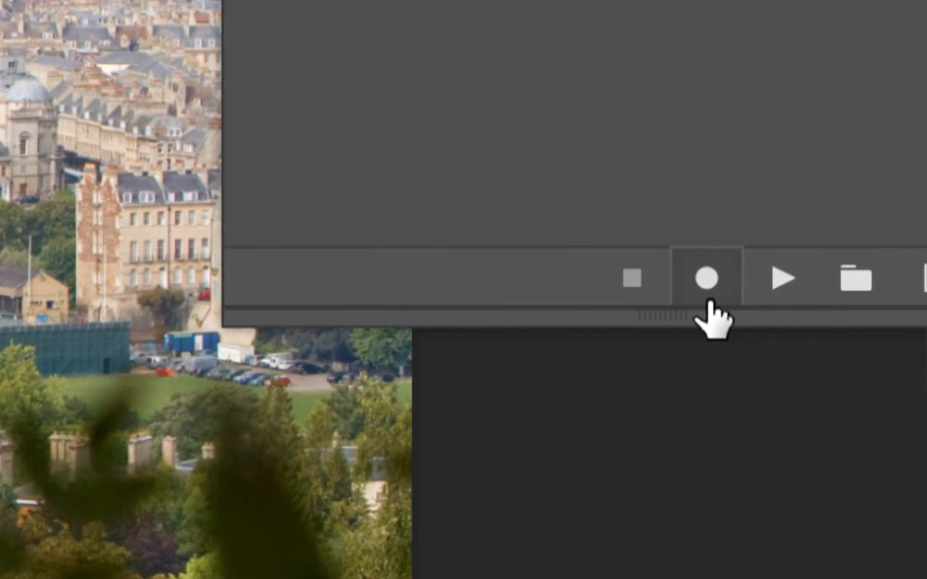
click(729, 297)
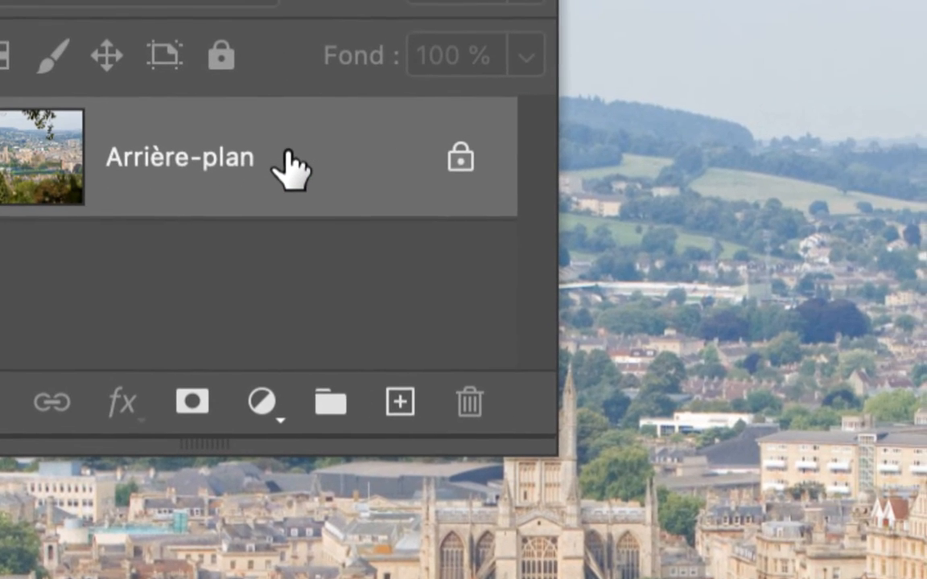
- Record the conversion of the Arrière-plan layer to a smart object (objet dynamique) in the action, and stop recording
right_click(304, 147)
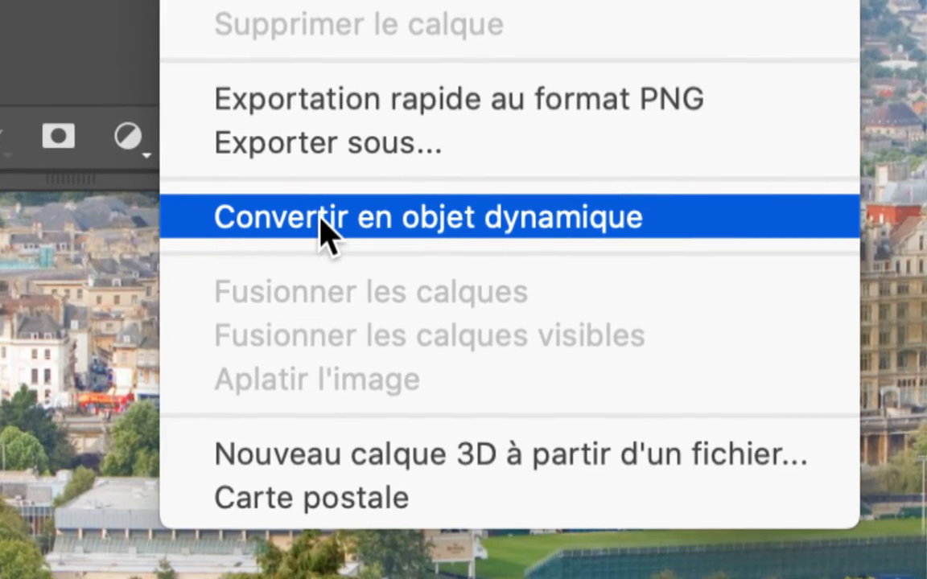
click(322, 221)
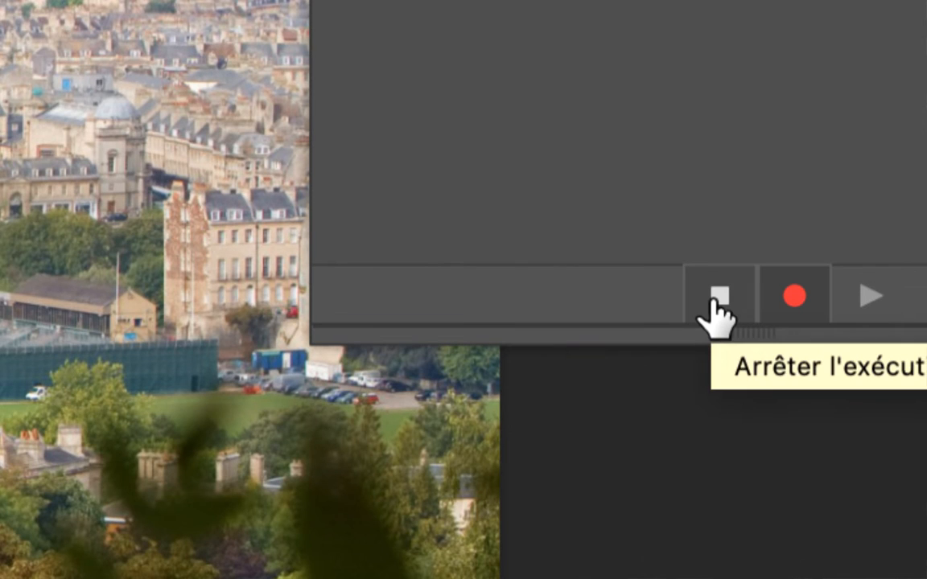
click(713, 300)
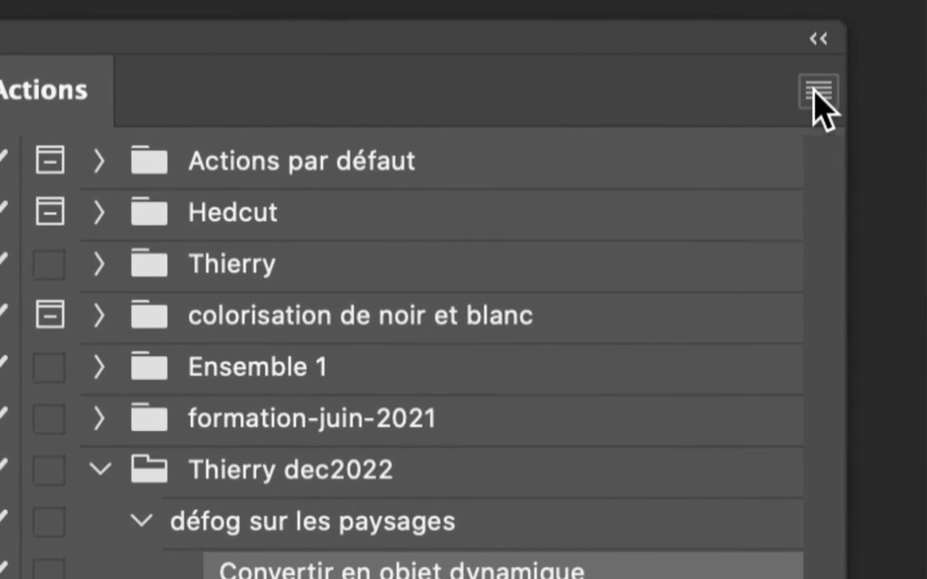
- Insert the Renforcement: Accentuation filter as a menu command after the smart object conversion in the action
click(817, 92)
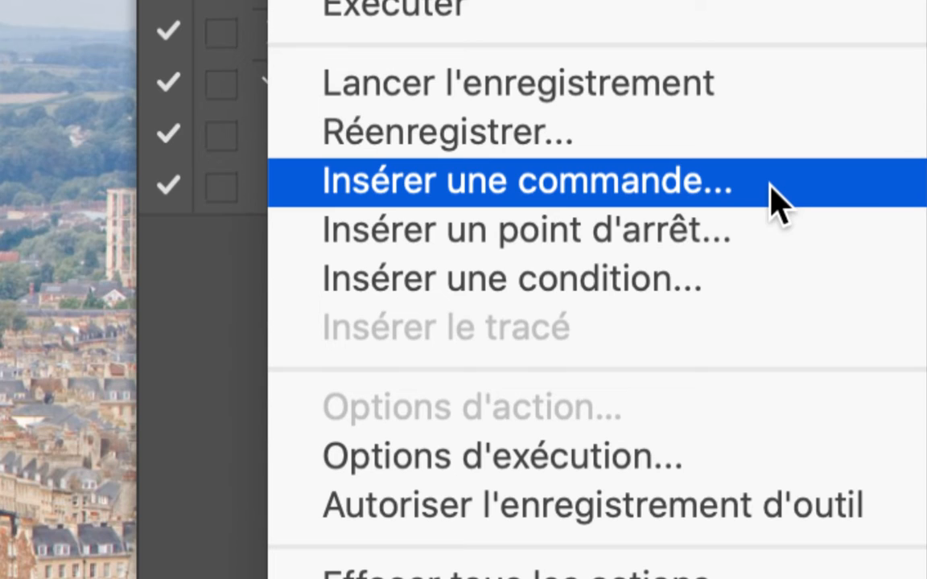
click(776, 201)
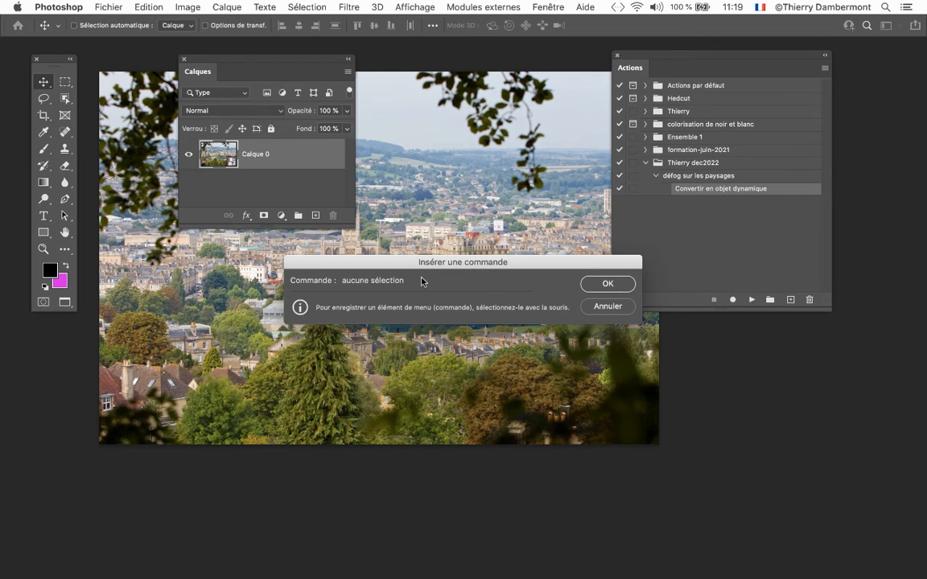
click(351, 7)
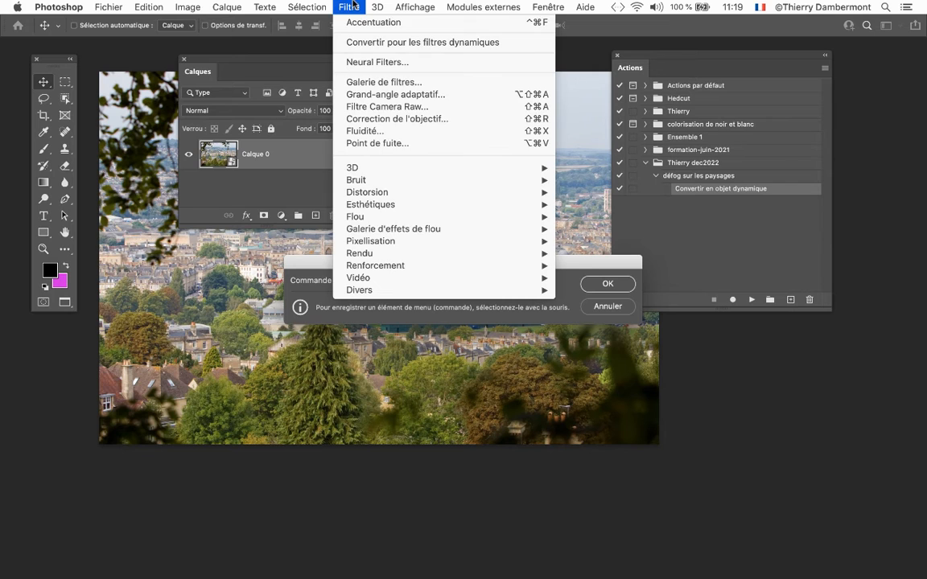
mouse_move(406, 264)
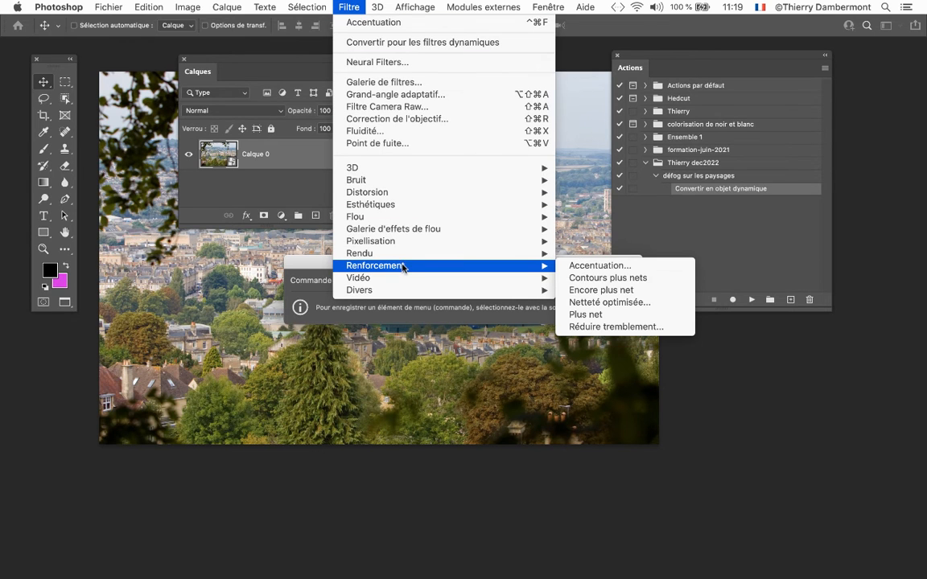
click(594, 266)
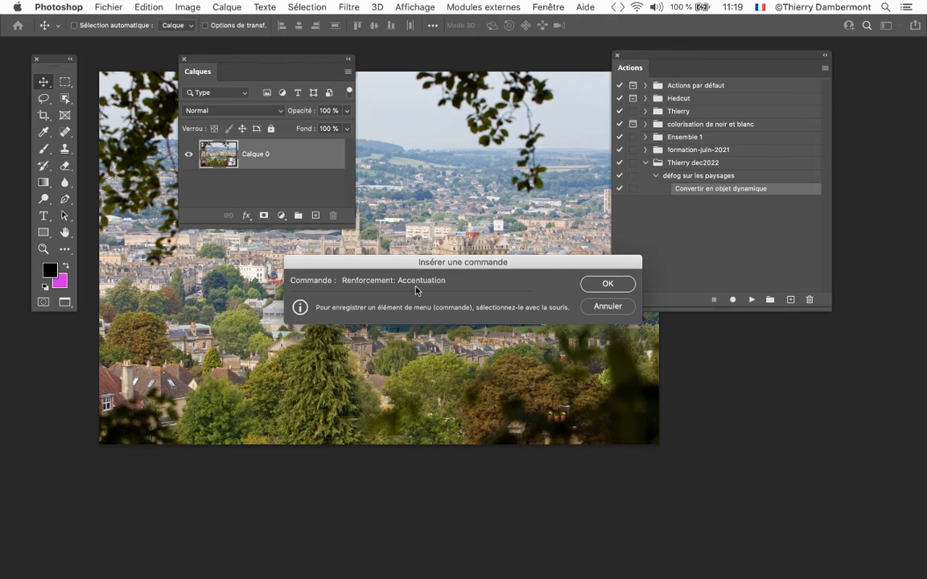
click(602, 284)
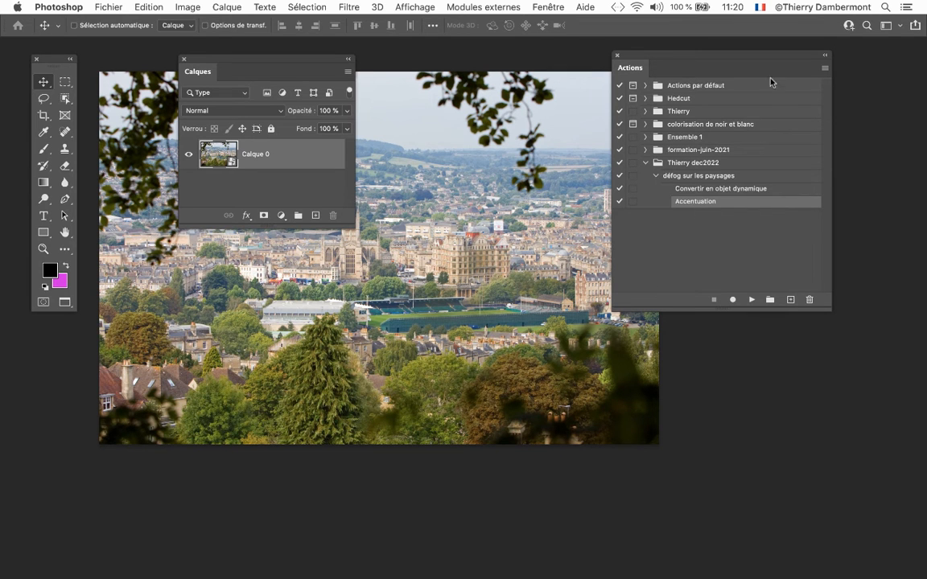
- Shrink the Actions panel slightly and move it lower over the photo's right edge
drag(830, 310, 805, 294)
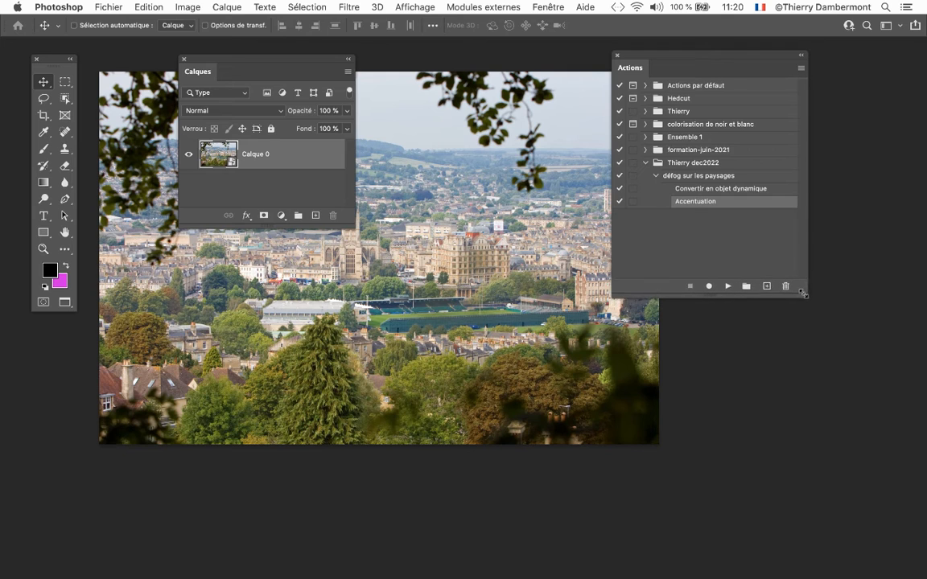
drag(724, 59, 732, 118)
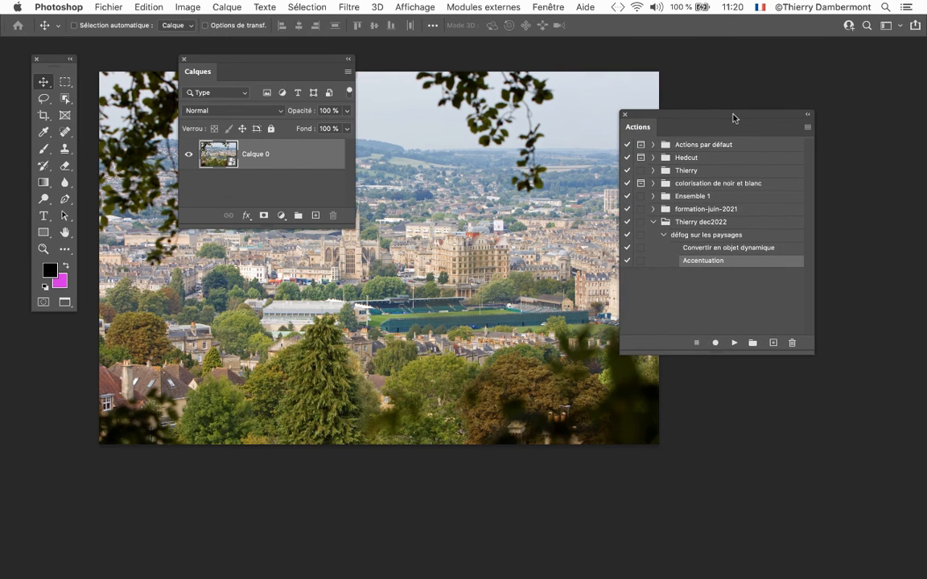